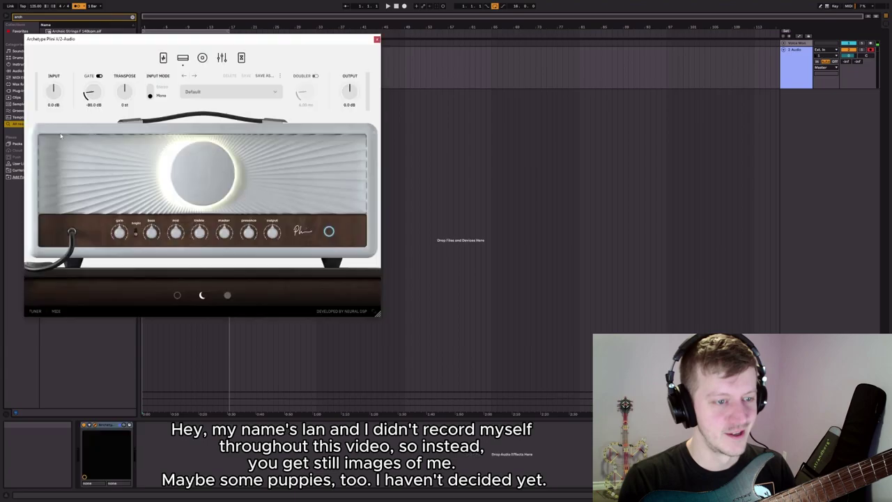
Step: Move the amp plugin window aside and load the P5 Matt Halpern Signature Pack drum kit in Kontakt
drag(311, 45, 625, 111)
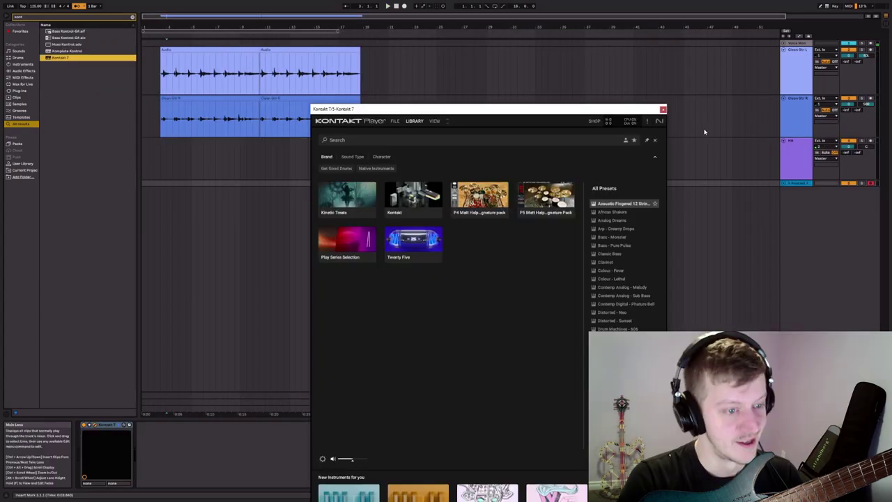
click(564, 193)
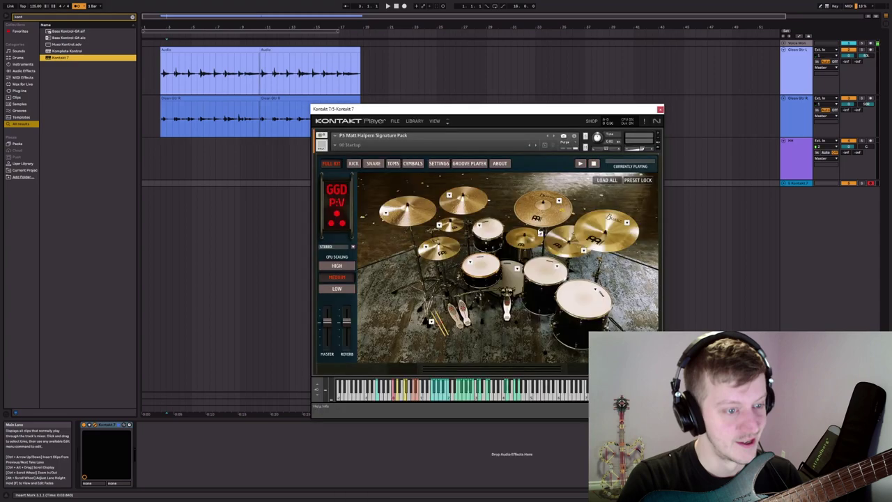
drag(418, 109, 497, 108)
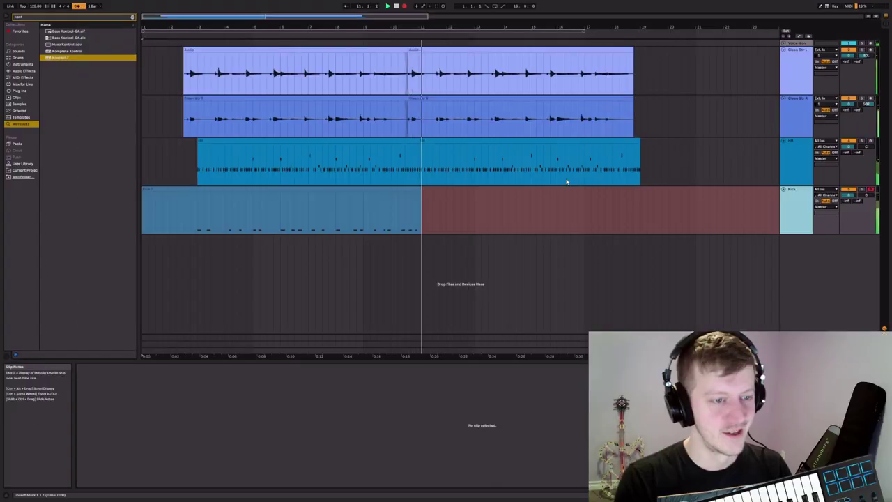
Step: Stop the kick recording and clean up its clip by shortening the C0 notes and copying one slightly further along
key(space)
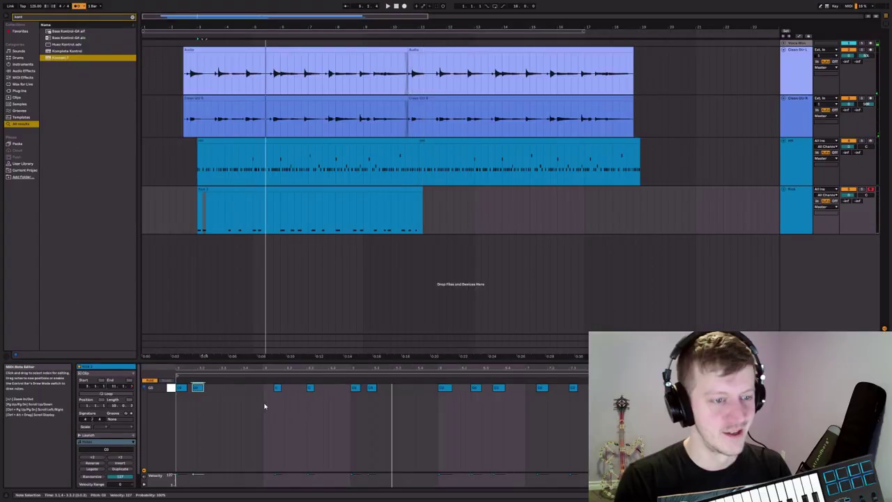
click(446, 387)
key(plus)
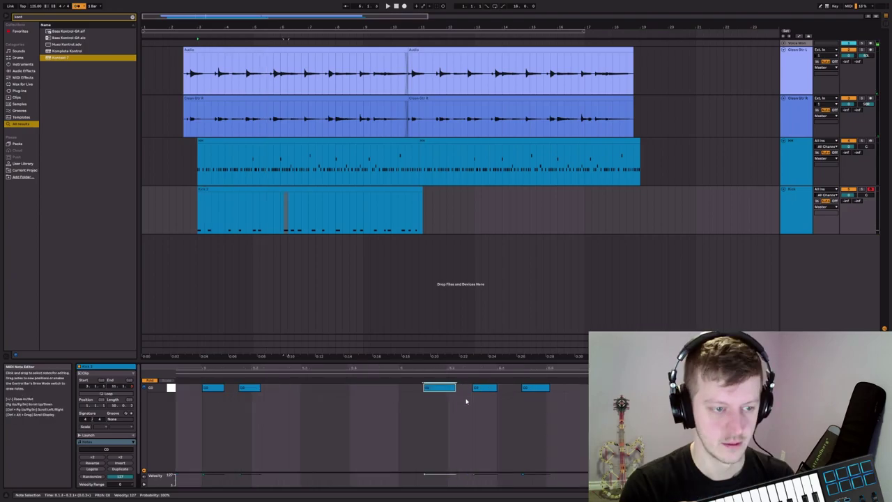
key(plus)
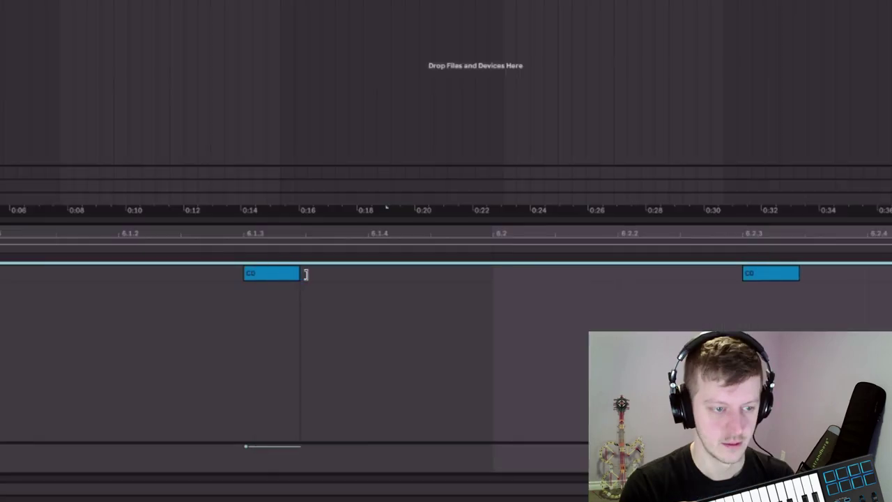
drag(302, 274, 249, 274)
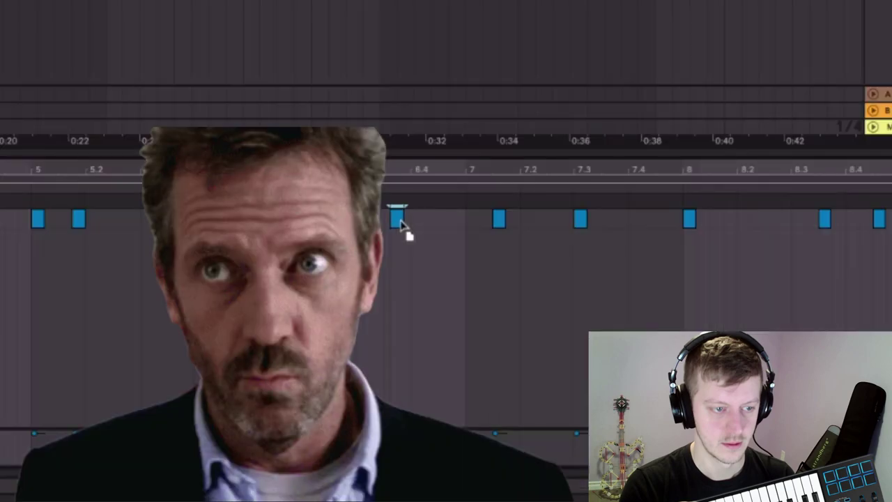
drag(404, 230, 434, 233)
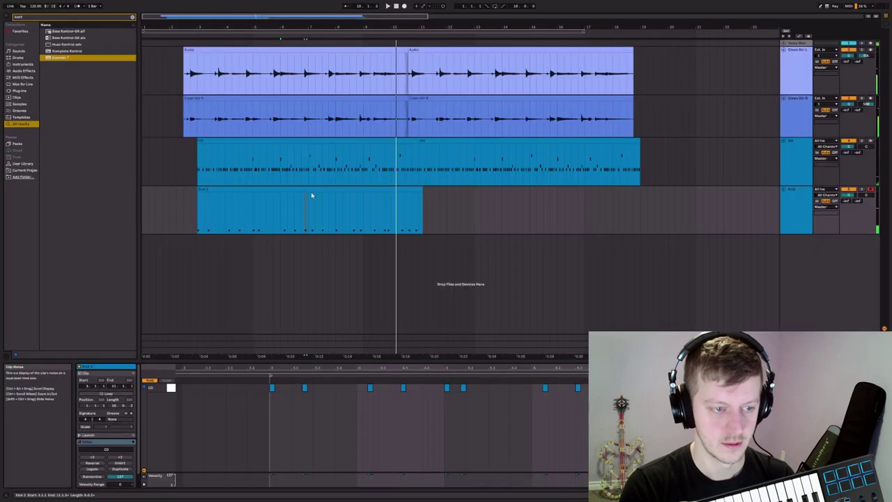
click(320, 191)
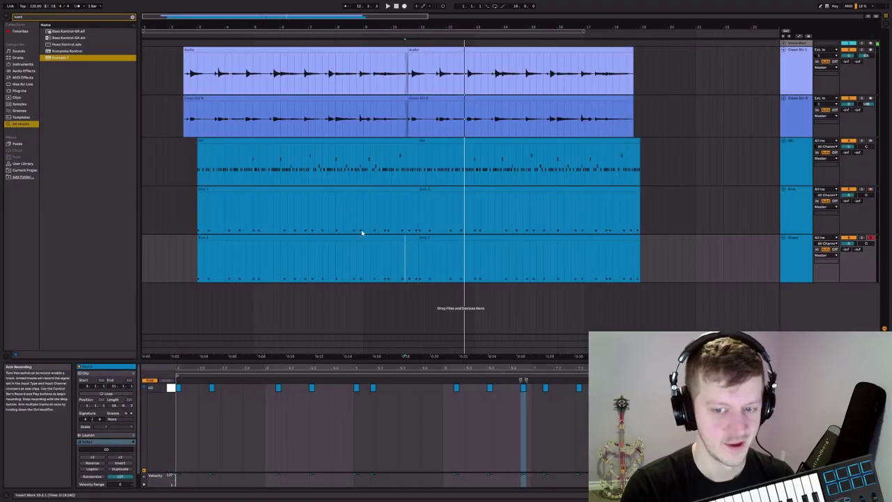
Step: Delete the copied kick clips from the Snare track and record a snare part there from bar 3
click(378, 245)
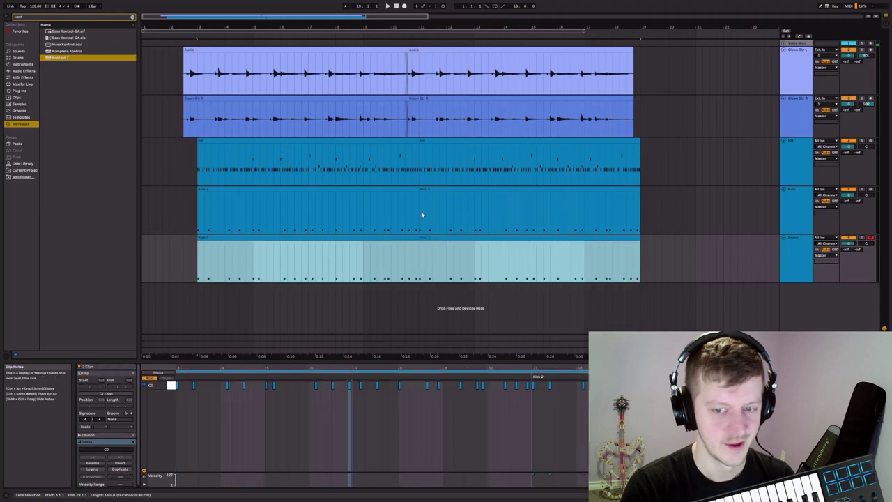
key(Delete)
click(362, 279)
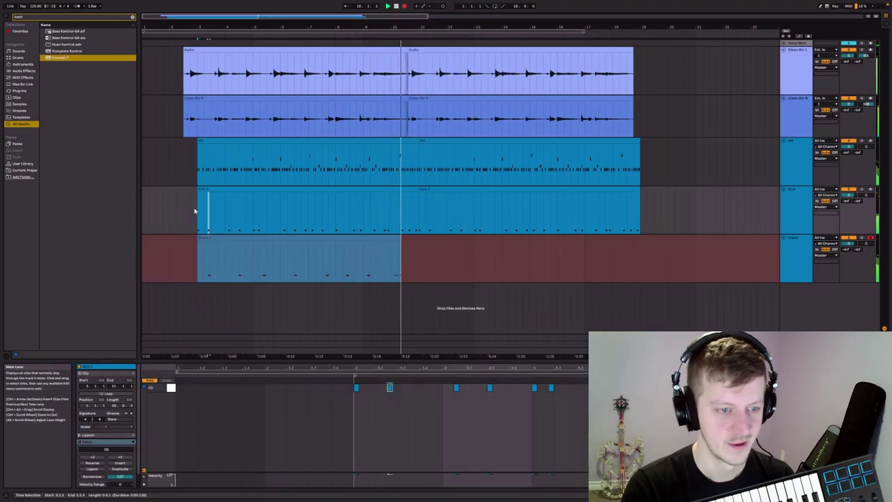
key(space)
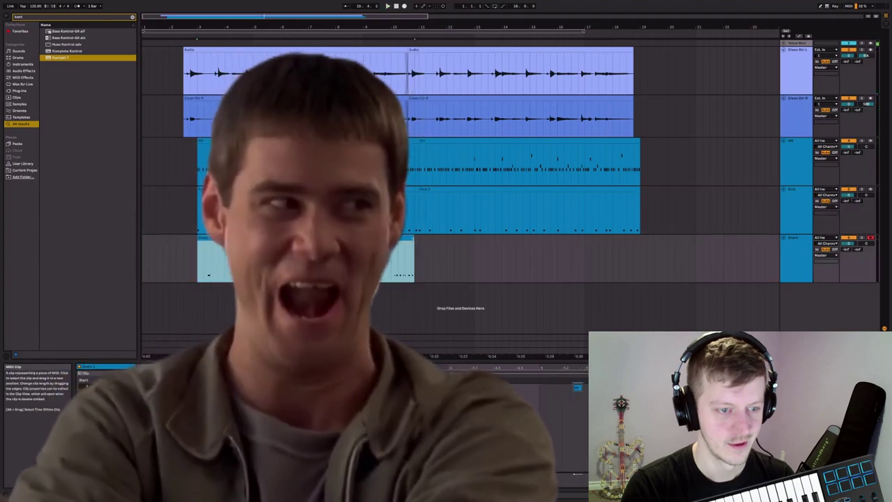
Step: Remove the D0 snare notes from the closing fill in the Toms track's clip so only the tom hits remain
scroll(411, 265, up, 5)
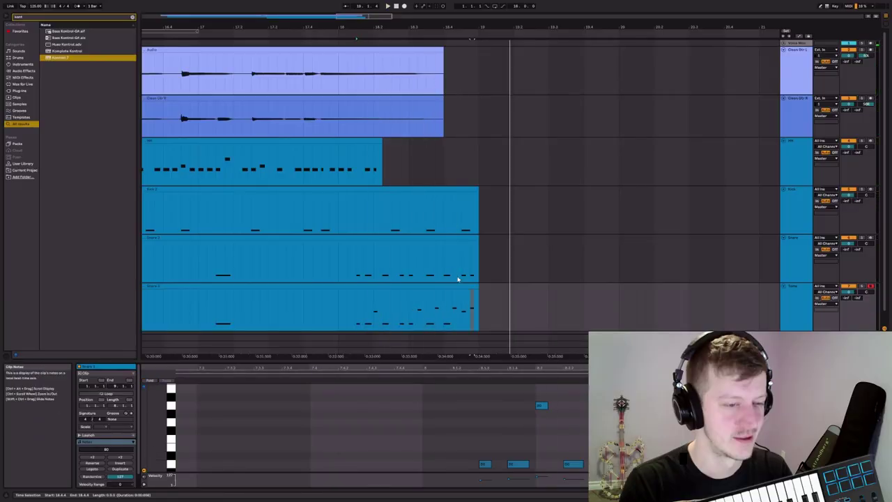
drag(585, 446, 509, 485)
click(339, 259)
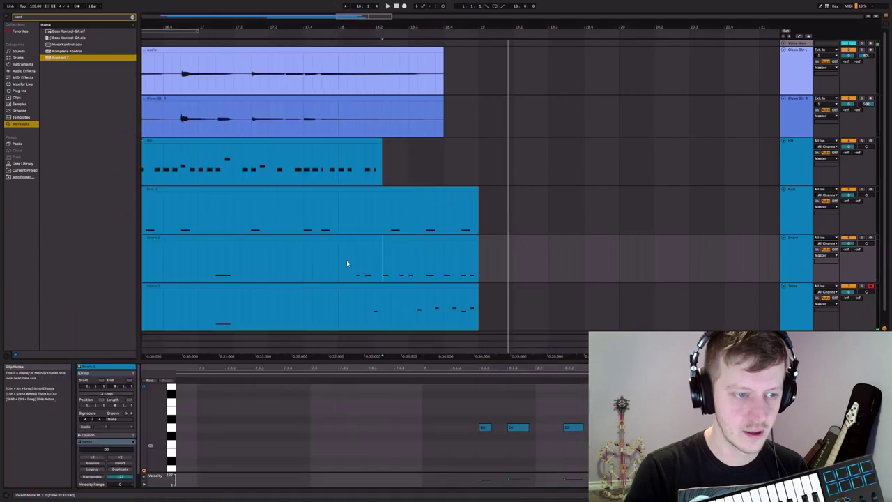
click(348, 260)
Step: Trim the end of the last hi-hat clip slightly and duplicate the hi-hat track
scroll(487, 148, down, 3)
mouse_move(450, 146)
mouse_down()
mouse_move(490, 147)
mouse_move(445, 148)
mouse_up()
click(463, 159)
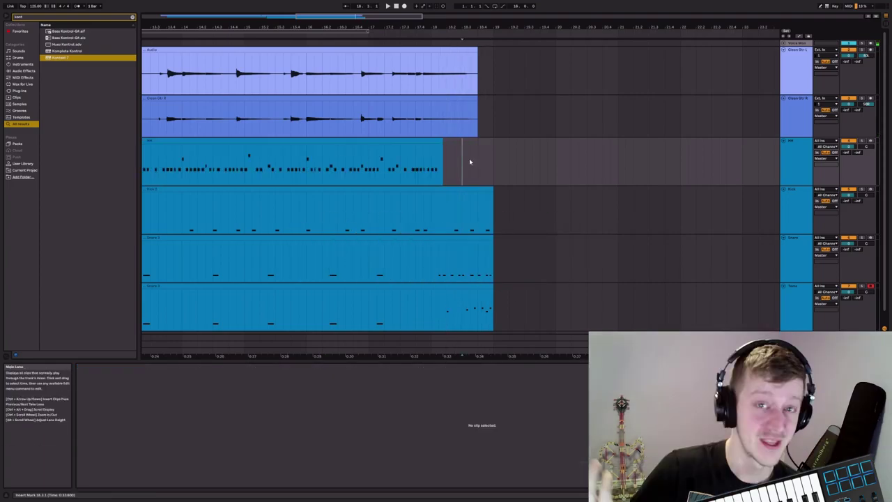
click(797, 174)
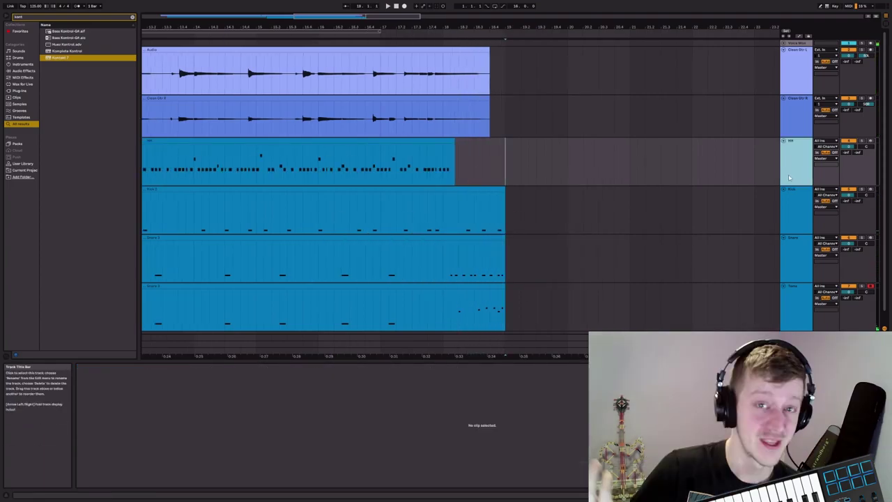
key(ctrl+d)
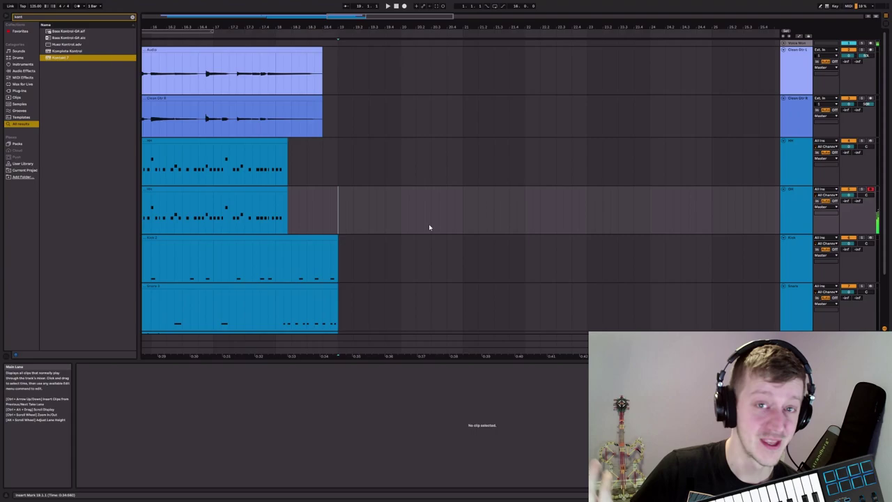
Step: Turn on the metronome and record a cymbal part on the duplicated hi-hat track and a kick pattern, both from bar 19
click(77, 6)
key(F9)
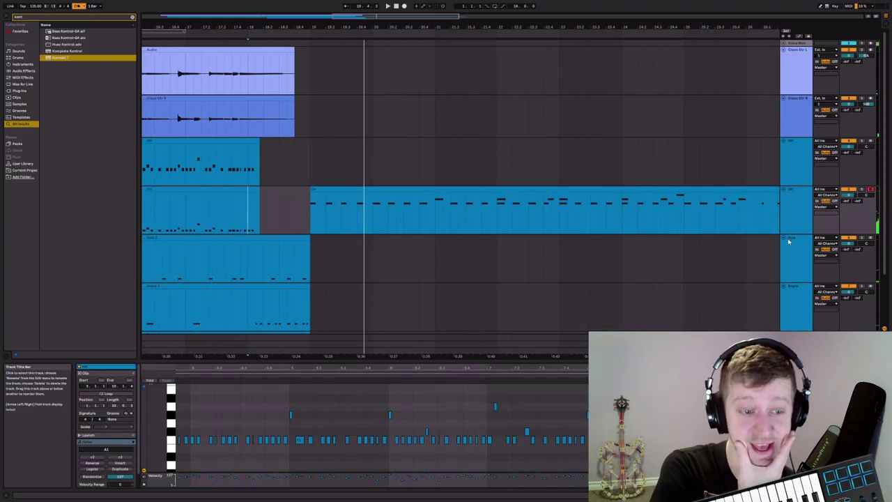
click(490, 257)
click(313, 275)
key(F9)
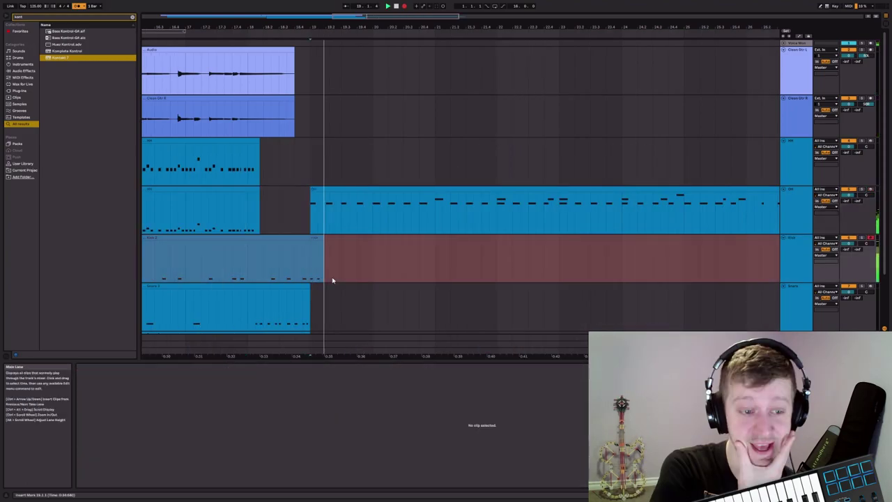
key(space)
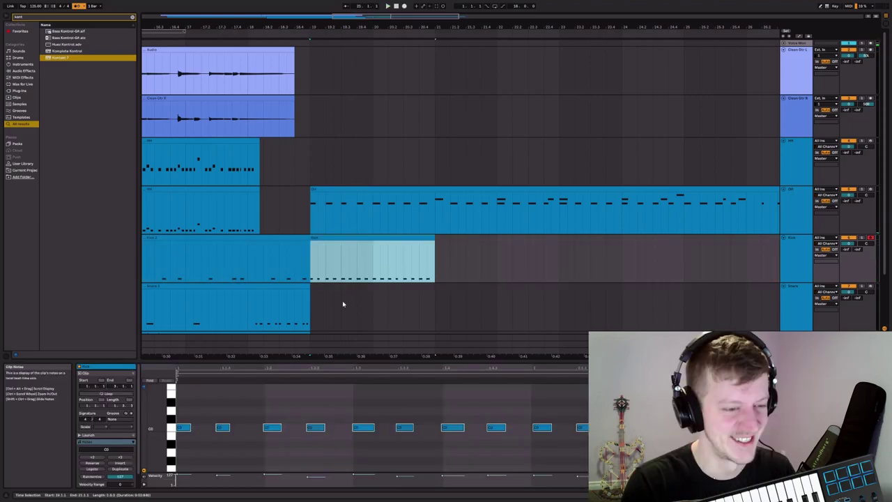
Step: Duplicate the new two-bar kick clip three times to fill bars 19 to 27
key(ctrl+d)
key(ctrl+d)
key(ctrl+d)
key(minus)
Step: Record a snare part on the Snare track from bar 19 to bar 27
click(328, 308)
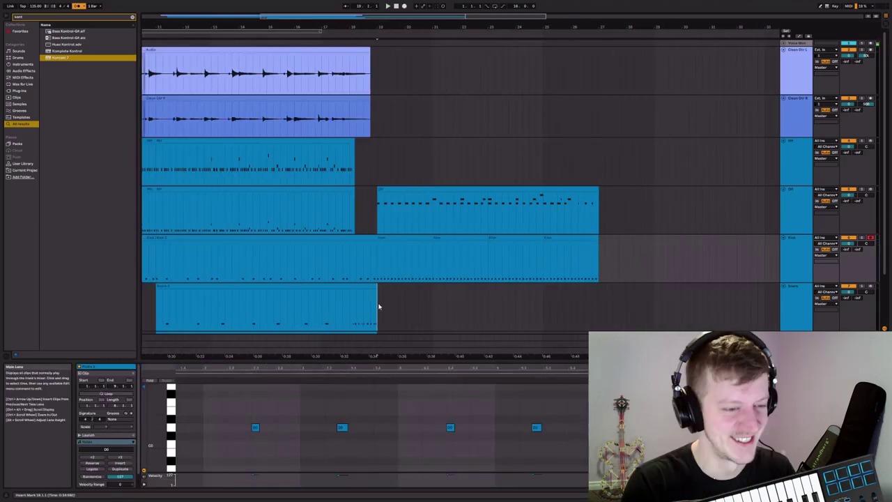
key(ctrl+d)
key(space)
Step: Repeat the second pair of clean guitar clips over the new section and record a tom fill from bar 25
click(380, 104)
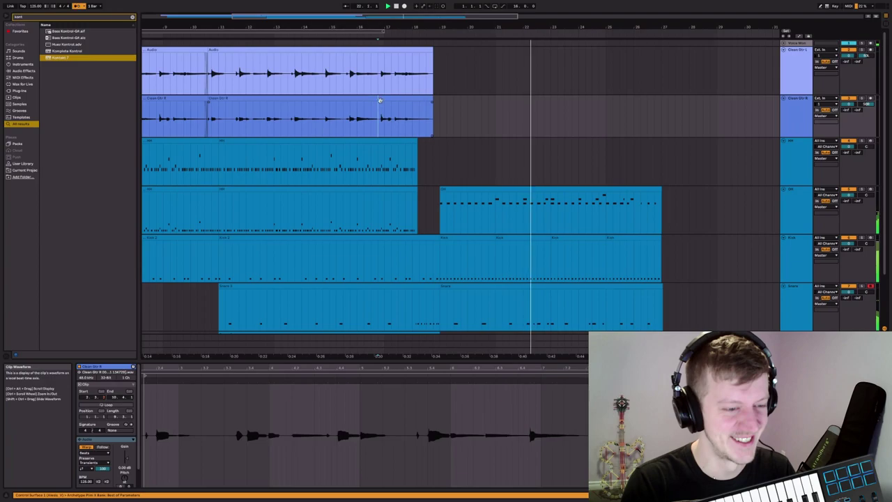
shift+click(387, 59)
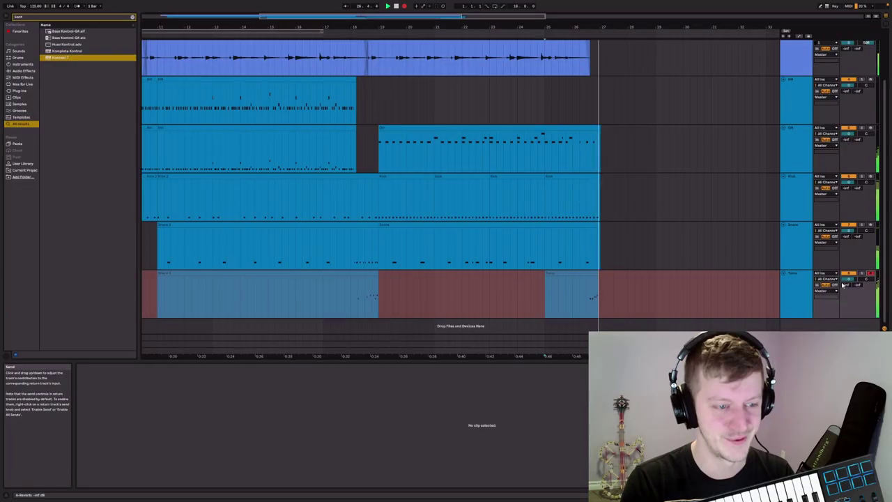
key(space)
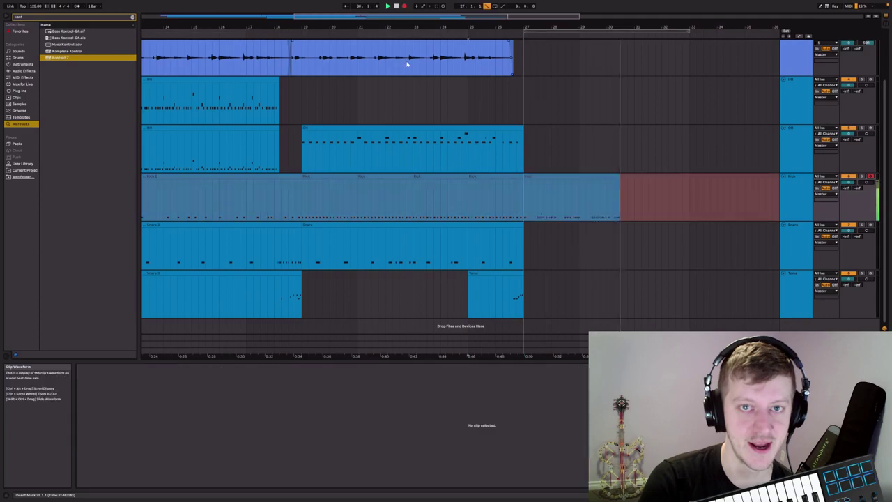
Step: Discard the kick take at bar 27 and build grouped C0 kick notes in a two-bar clip there
key(space)
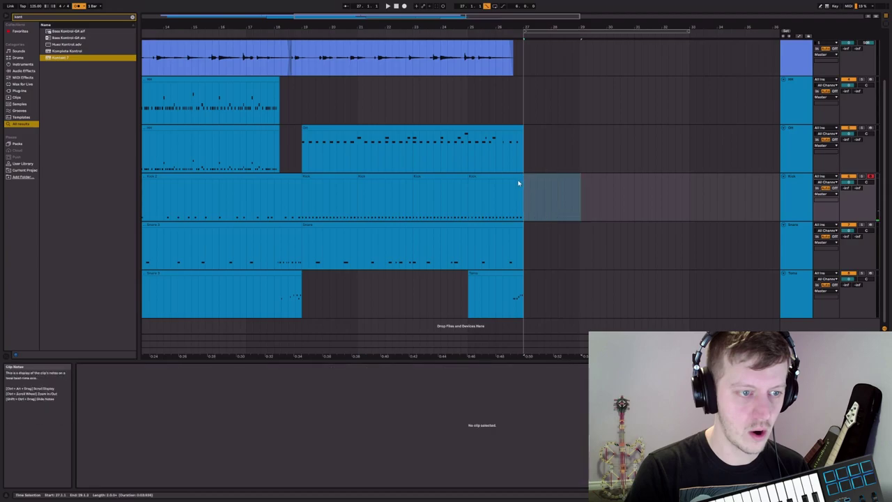
click(383, 427)
mouse_move(386, 430)
mouse_down()
mouse_move(555, 428)
mouse_move(470, 443)
mouse_up()
key(super+z)
key(super+z)
key(super+z)
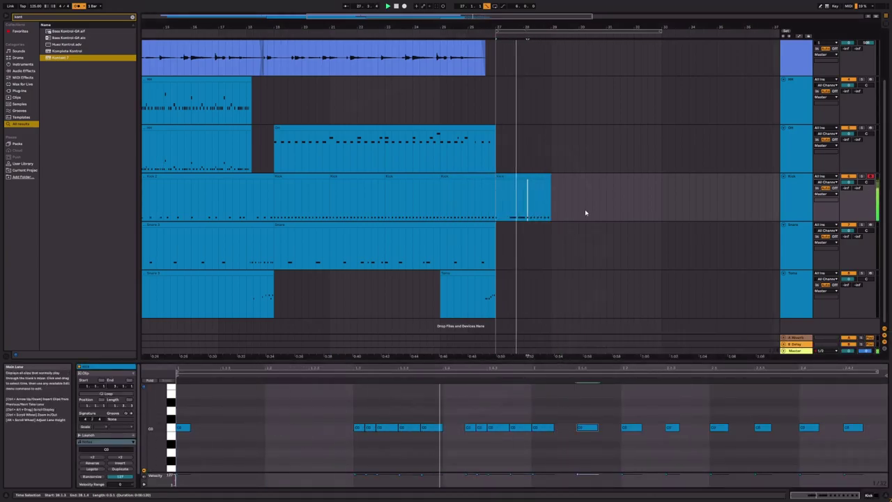
key(super+z)
key(super+z)
key(super+z)
key(super+z)
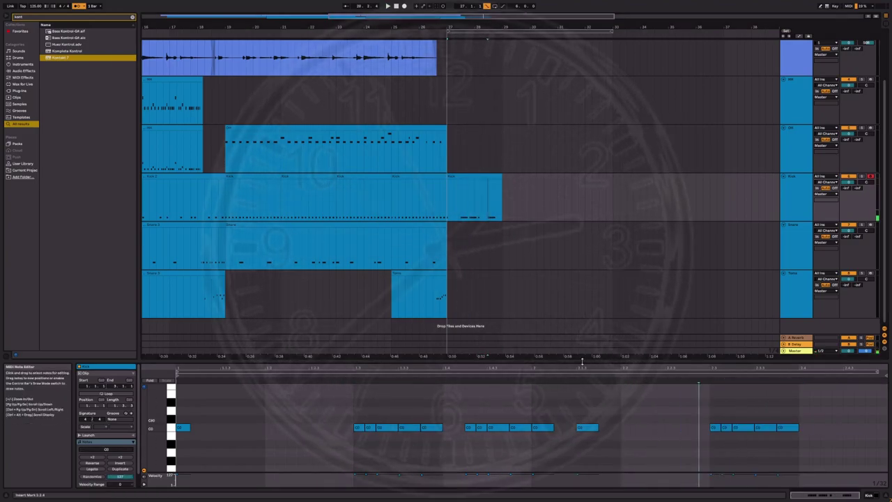
Step: Lengthen the kick clip at bar 27 to six bars and repeat the grouped C0 notes along it
key(super+z)
key(super+z)
key(super+z)
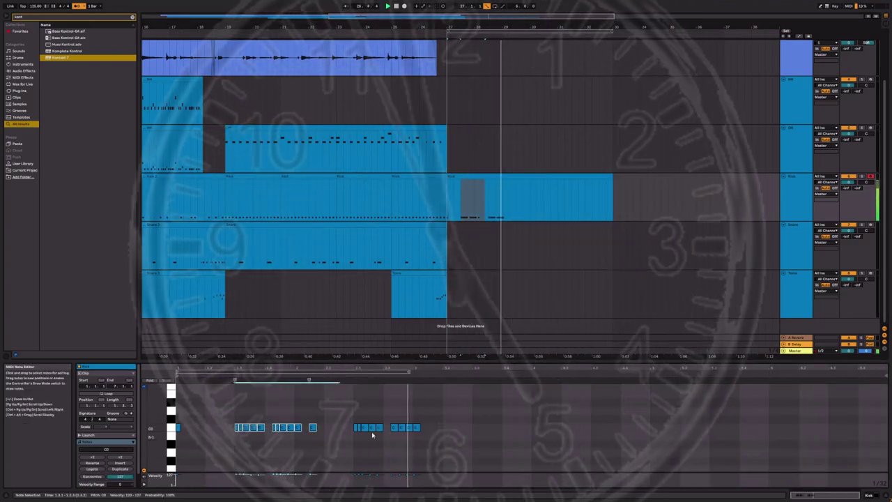
key(super+z)
key(super+z)
key(super+z)
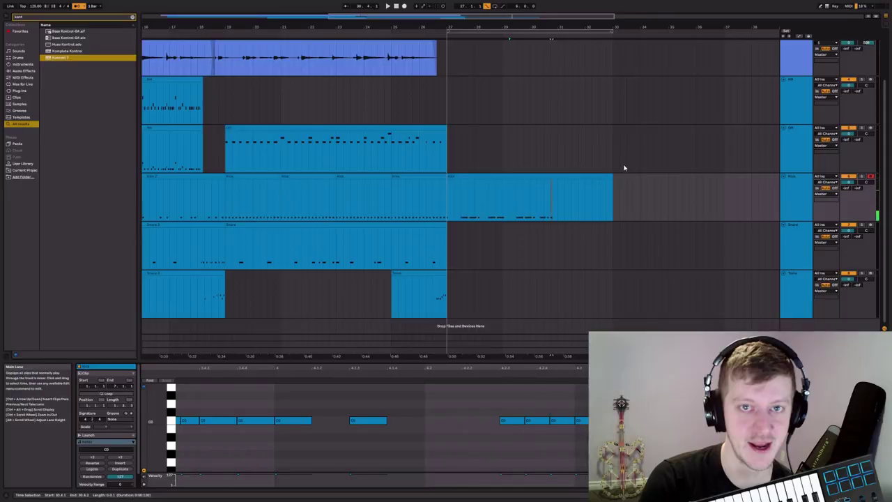
Step: Duplicate the first four bars of the bar 27 kick pattern to reach bar 35, and record a matching snare part
click(522, 189)
key(super+d)
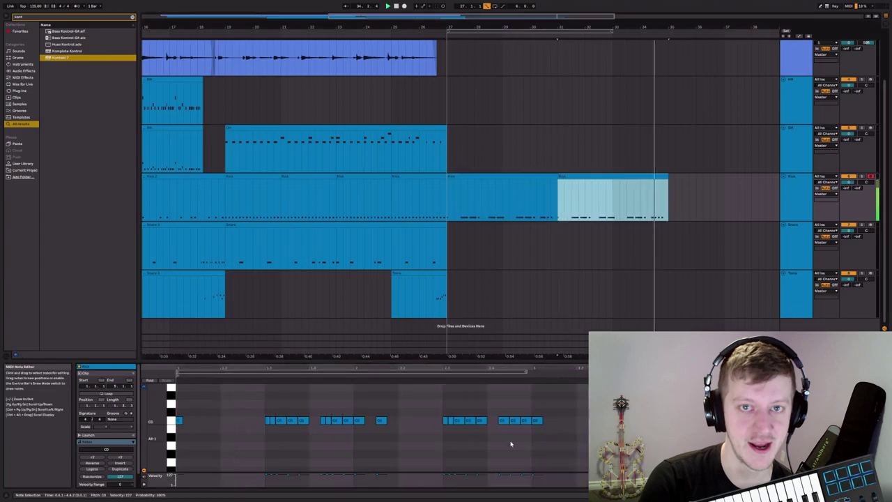
scroll(384, 251, right, 4)
click(334, 245)
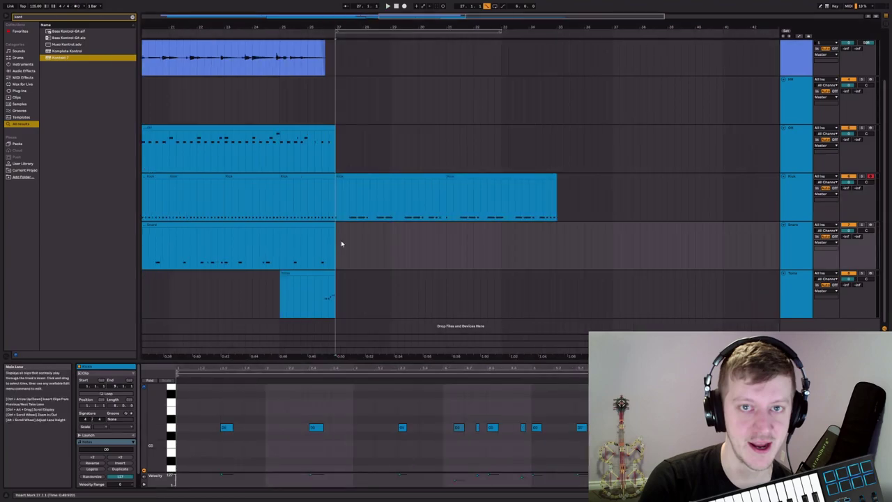
click(797, 230)
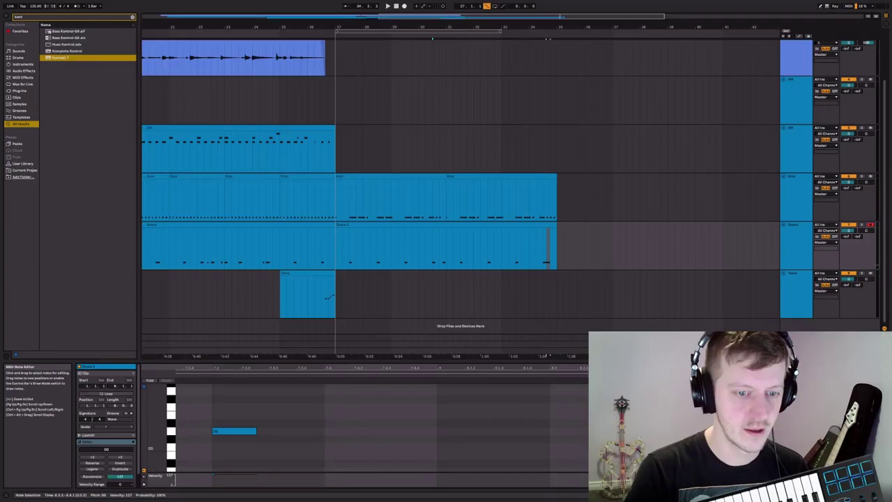
Step: Add a run of consecutive D0 snare notes at the end of the clip spanning bars 27 to 35
click(543, 248)
mouse_move(197, 221)
mouse_down()
mouse_move(309, 262)
mouse_move(299, 330)
mouse_up()
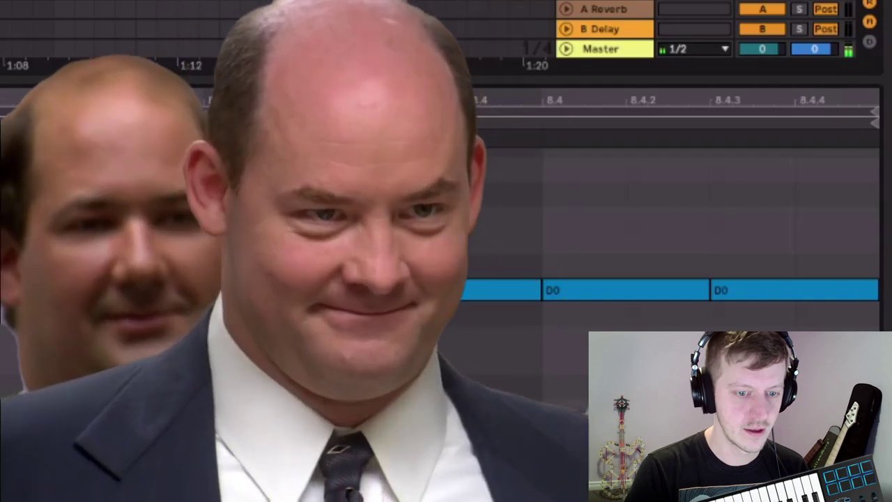
click(545, 423)
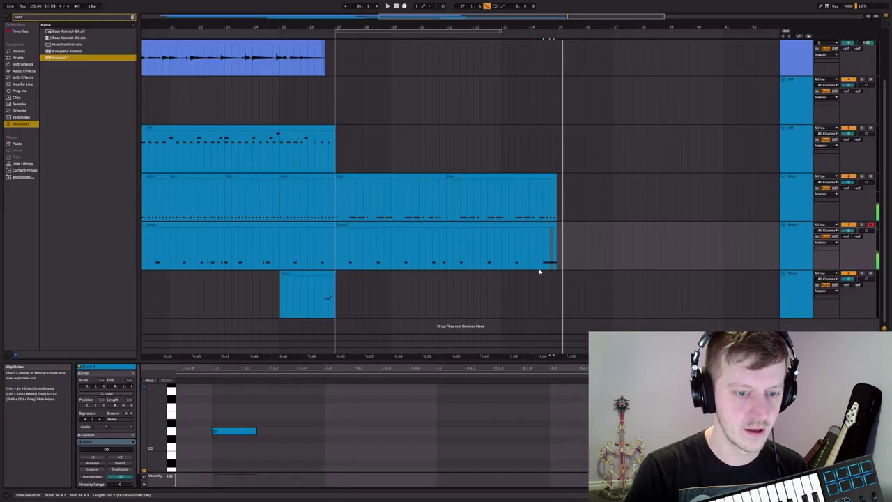
click(537, 301)
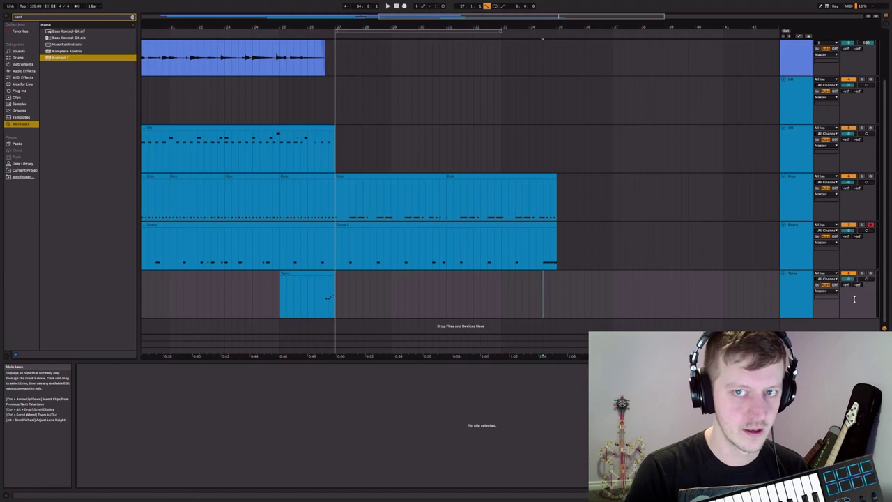
Step: Copy the closing half-bar snare run before bar 35 onto the Toms track and move its notes down to B0
drag(556, 241, 531, 241)
key(Down)
key(ctrl+shift+m)
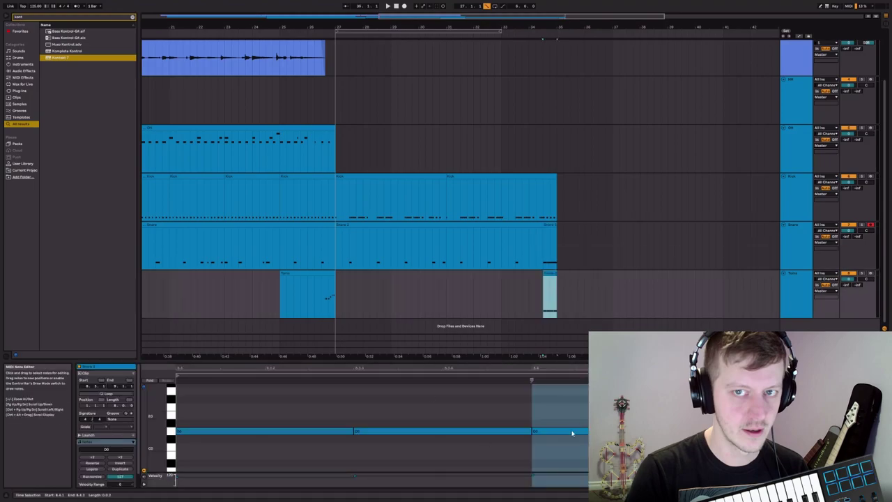
click(561, 309)
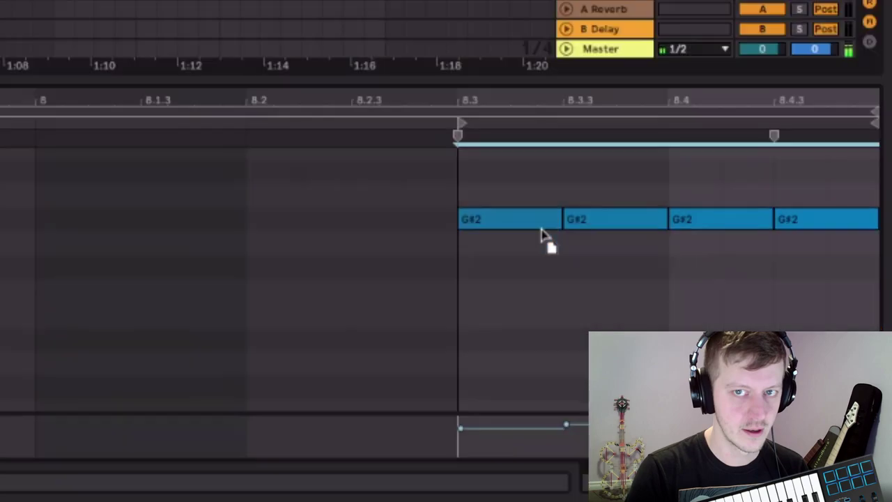
drag(540, 227, 526, 393)
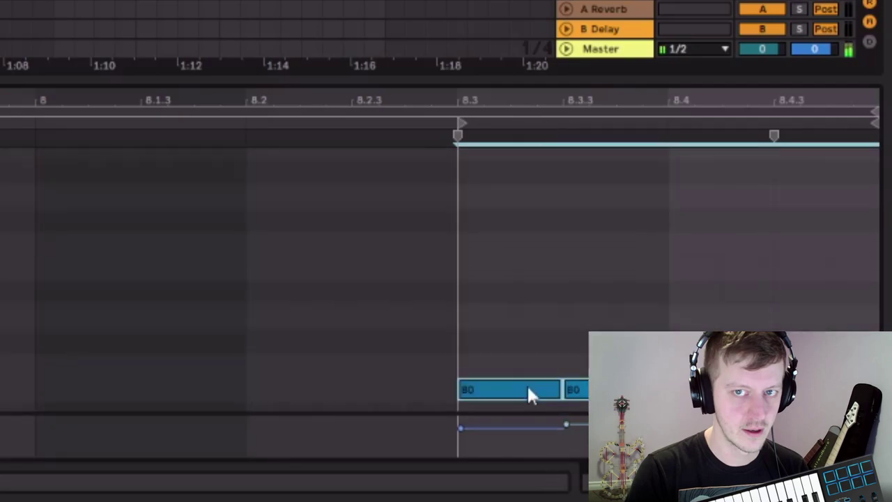
scroll(601, 322, down, 3)
key(space)
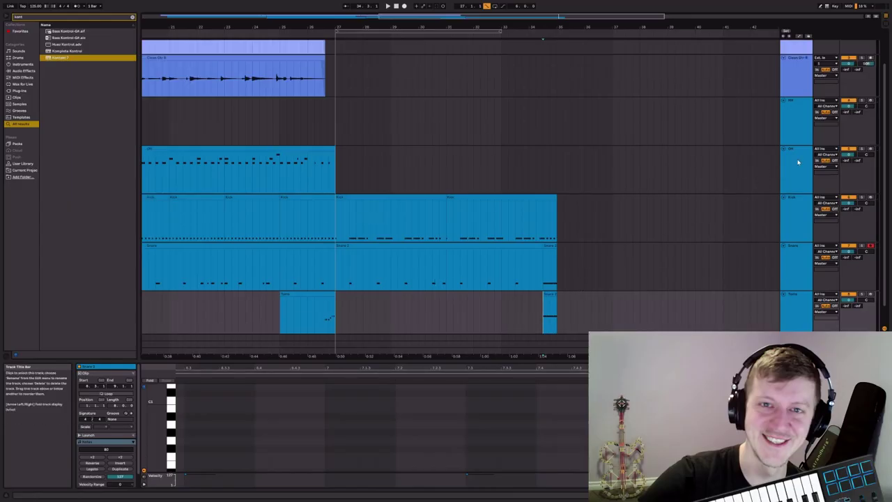
Step: Record a matching cymbal part from bar 27 to bar 35 on the drum track above Kick, and save the set
click(798, 162)
click(440, 172)
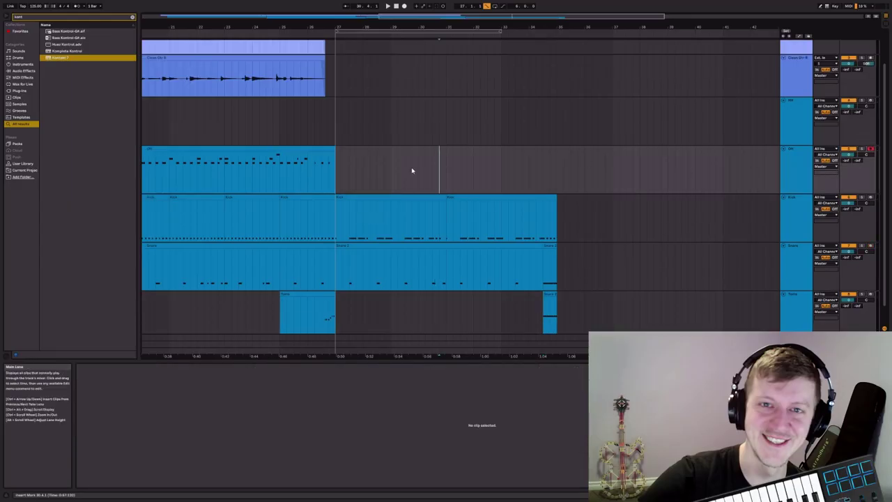
key(F9)
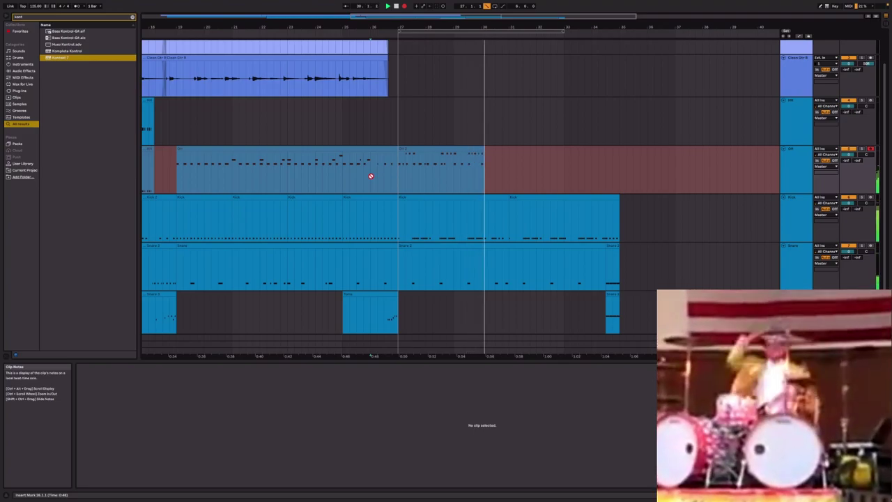
key(space)
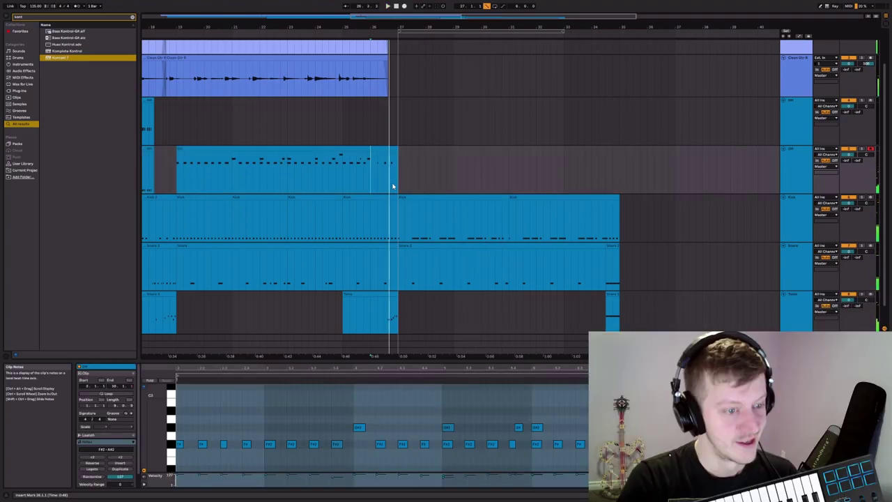
key(ctrl+d)
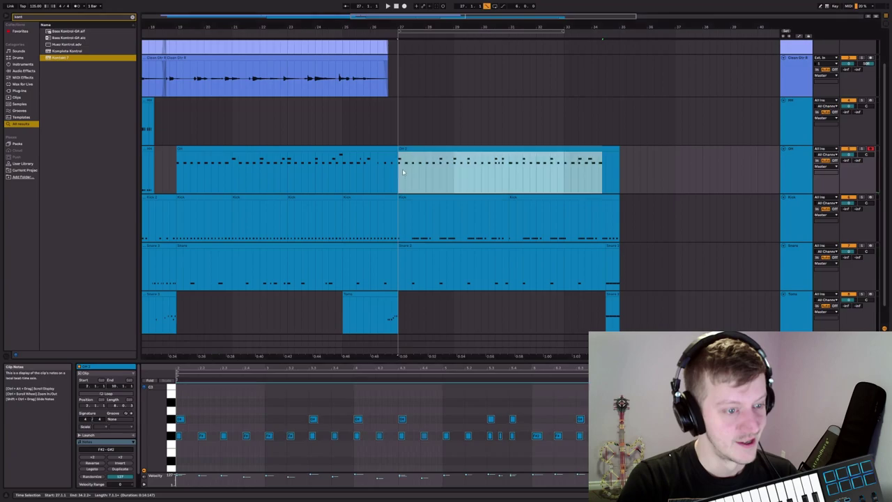
click(399, 173)
click(519, 255)
key(ctrl+s)
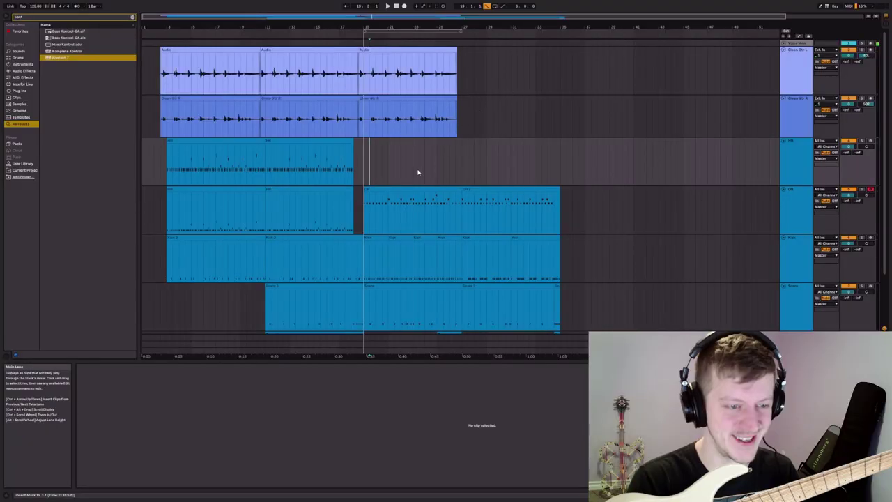
Step: Search the browser for "neural" and load Darkglass Ultra on the Bass track
click(18, 17)
text(neural)
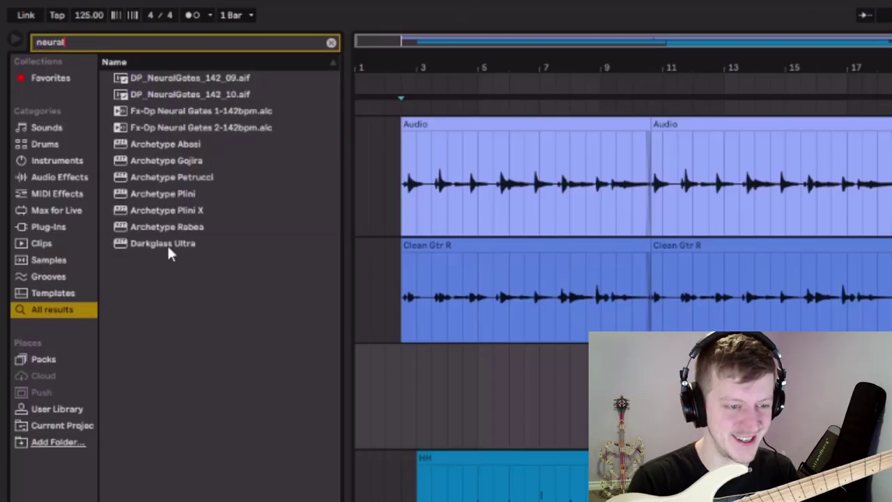
double_click(167, 244)
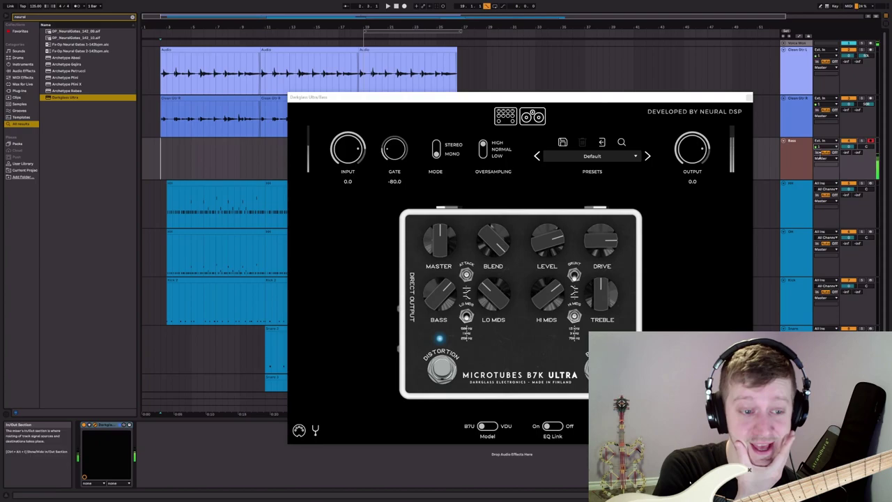
key(ctrl+alt+p)
key(space)
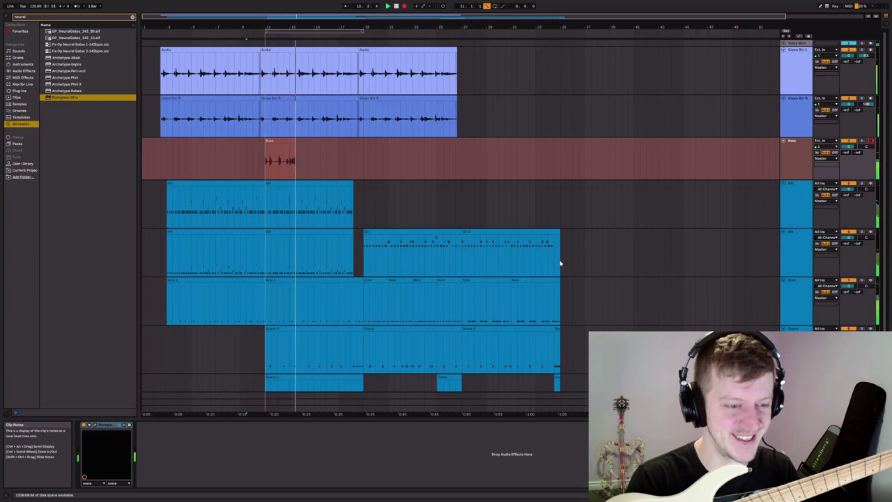
key(ctrl+z)
click(394, 304)
key(z)
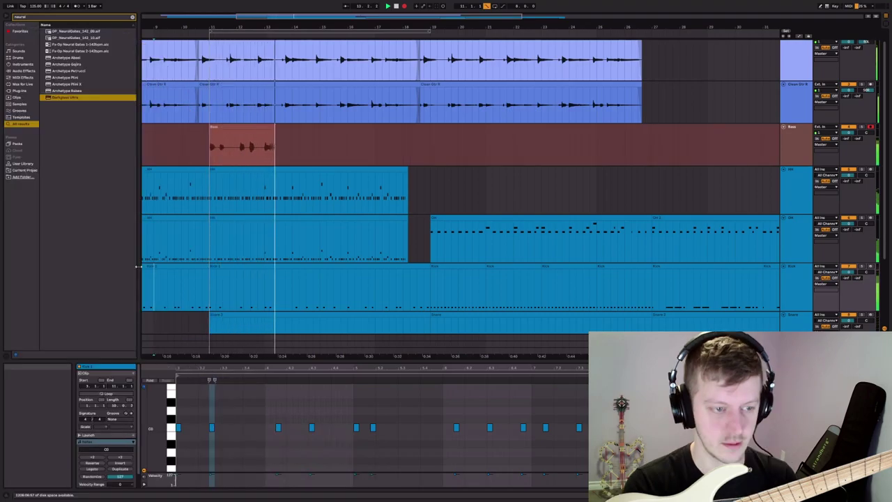
key(space)
key(ctrl+z)
Step: Record the bass part in consecutive clips from bar 11 to bar 35, ending it in line with the drums
key(F9)
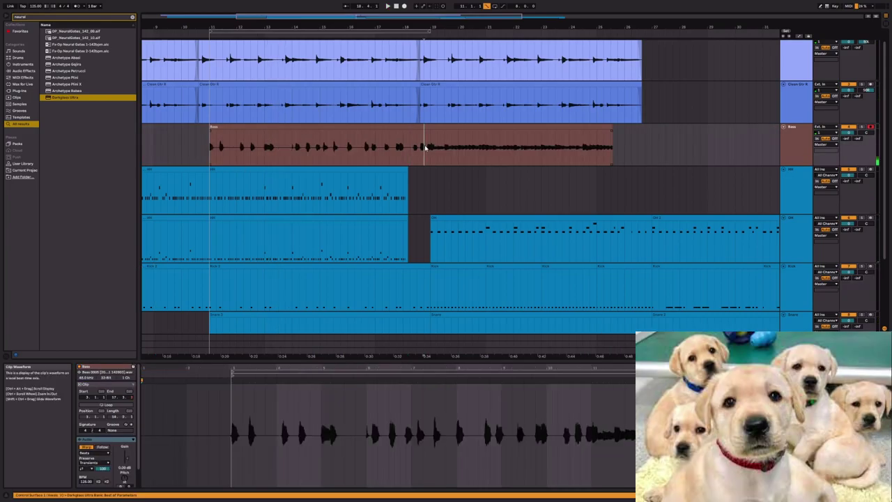
key(space)
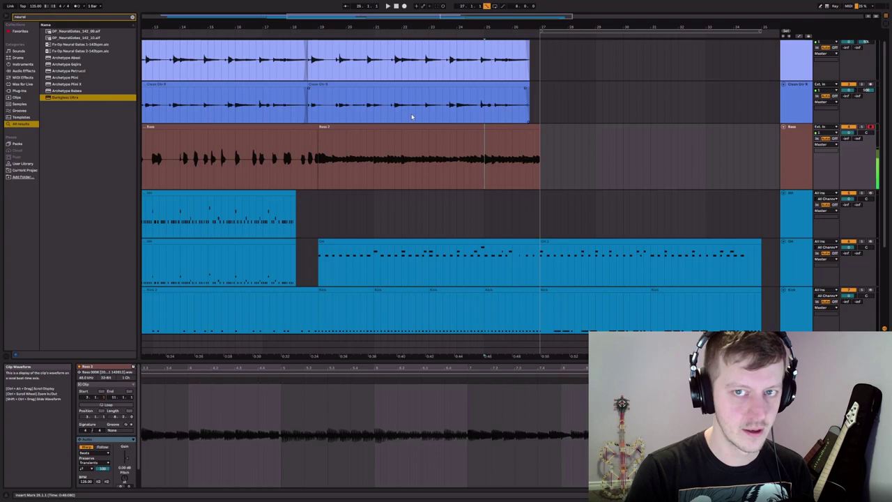
key(F9)
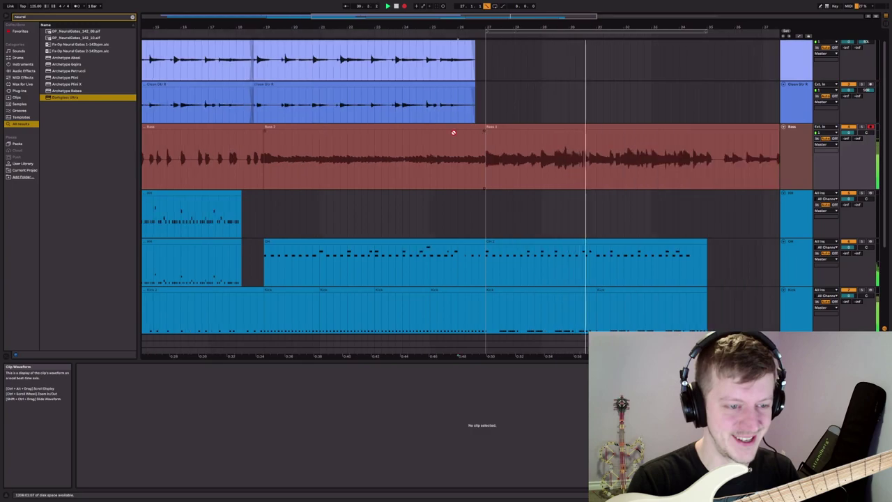
key(space)
click(451, 157)
key(space)
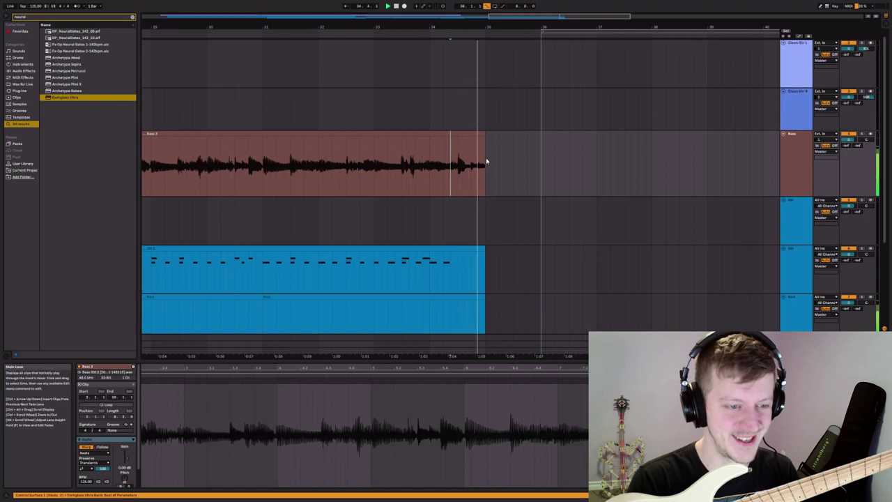
Step: Paste the bar 19 to 27 bass and drum section at bar 36, and load Archetype Plini X on a new audio track
key(ctrl+v)
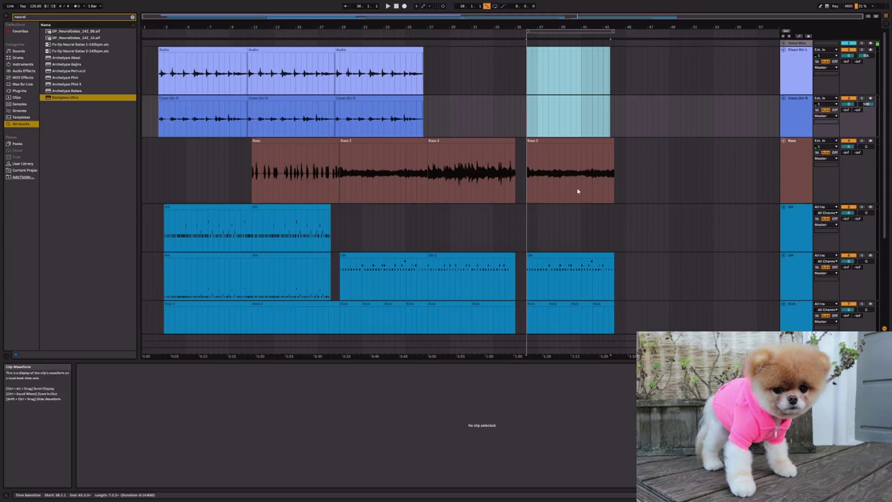
key(Up)
key(Up)
key(Return)
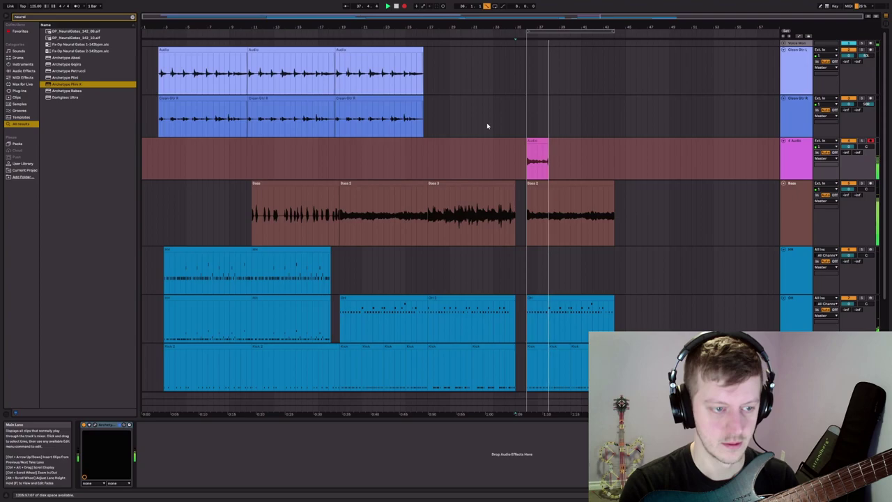
Step: Record doubled guitars at bar 36 on the 4 Audio and 5 Audio tracks, and duplicate the eight-bar section to bar 44
key(space)
key(ctrl+d)
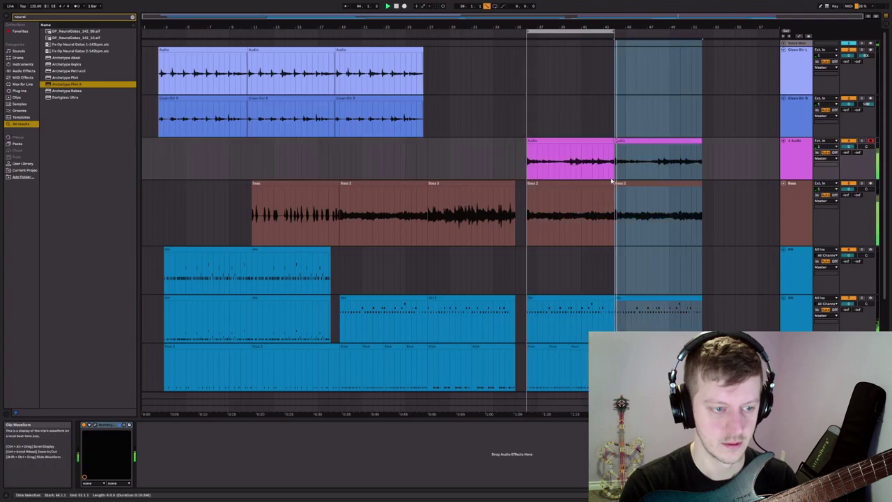
key(ctrl+d)
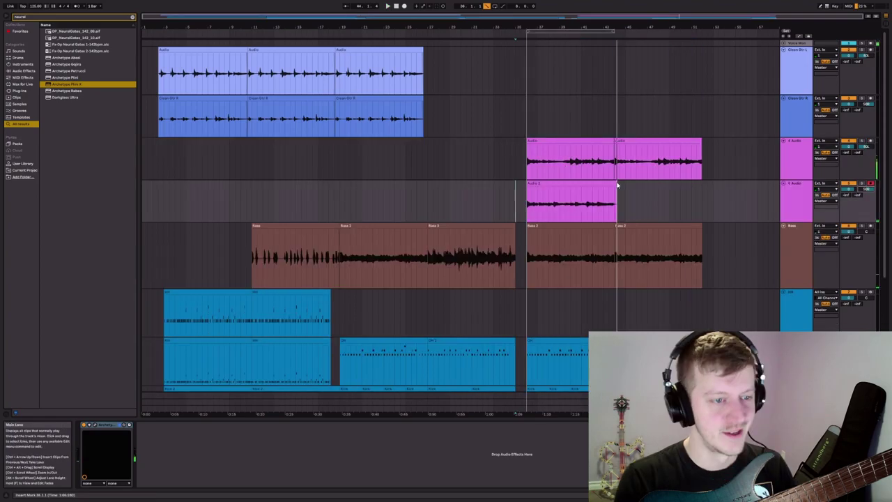
key(ctrl+s)
scroll(568, 270, up, 3)
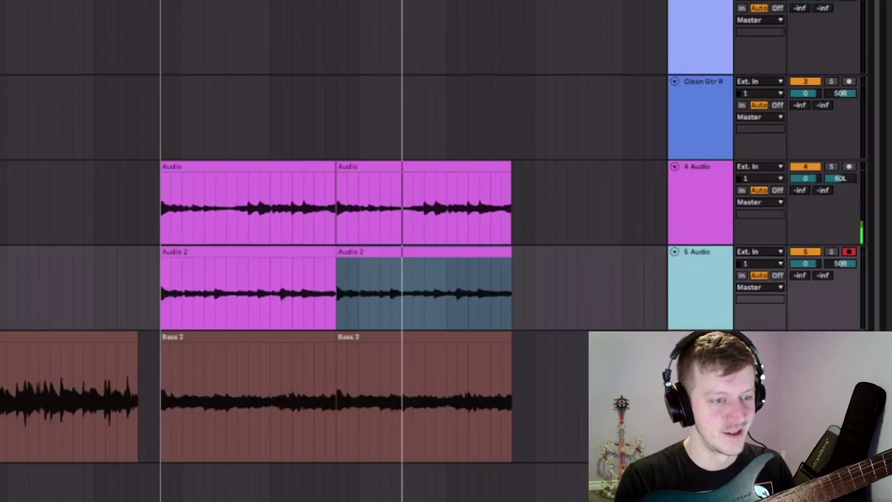
Step: Insert an audio track below 5 Audio and lower the volume of the 4 Audio and 5 Audio tracks together
key(ctrl+t)
click(732, 188)
shift+click(733, 254)
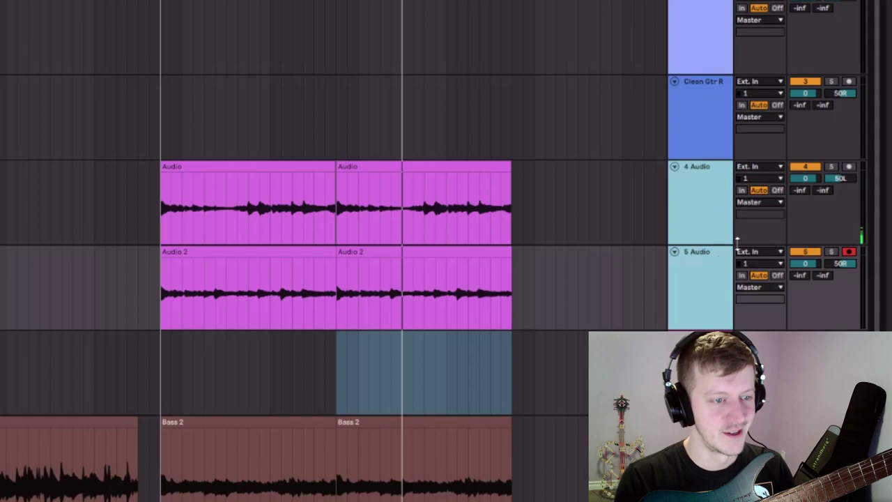
drag(806, 179, 805, 183)
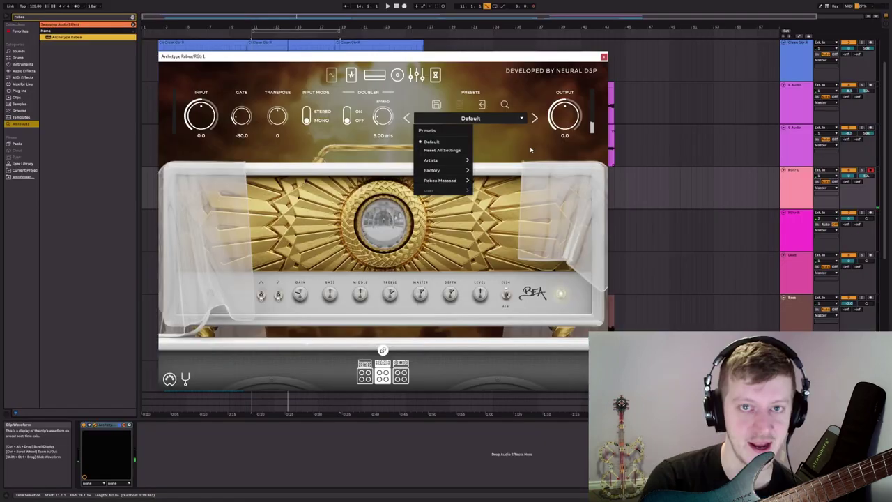
Step: Record doubled rhythm guitars through Archetype Rabea from bar 11 to bar 35, and delete the leftover clip after them on the second track
mouse_move(443, 182)
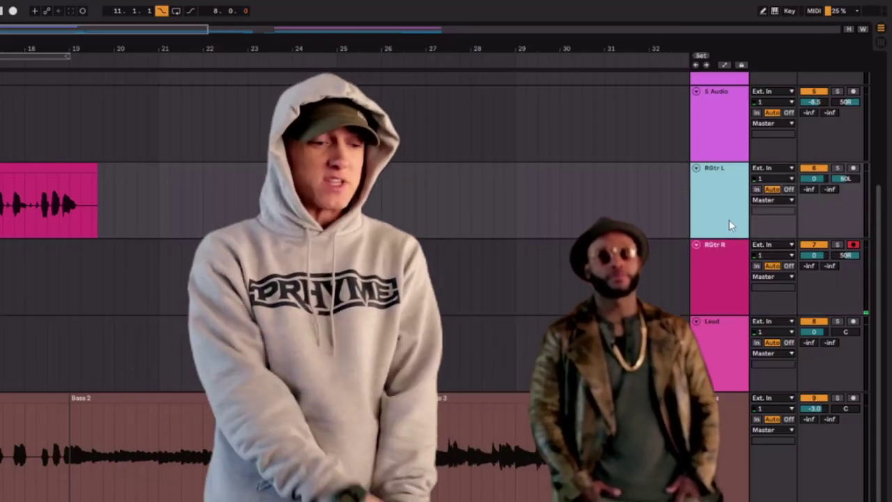
click(724, 272)
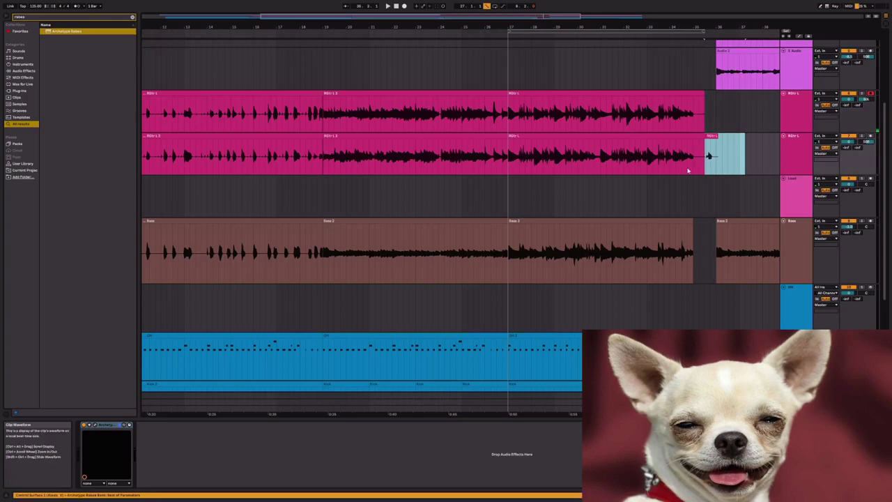
scroll(434, 116, up, 5)
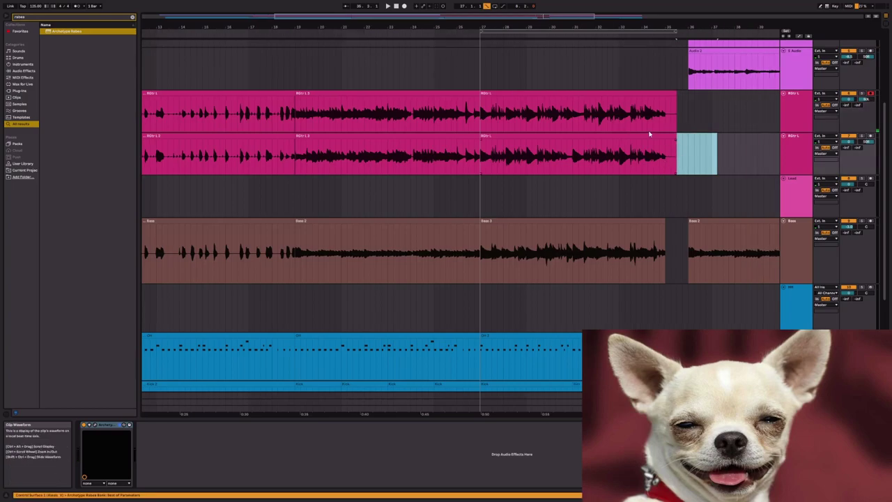
click(443, 126)
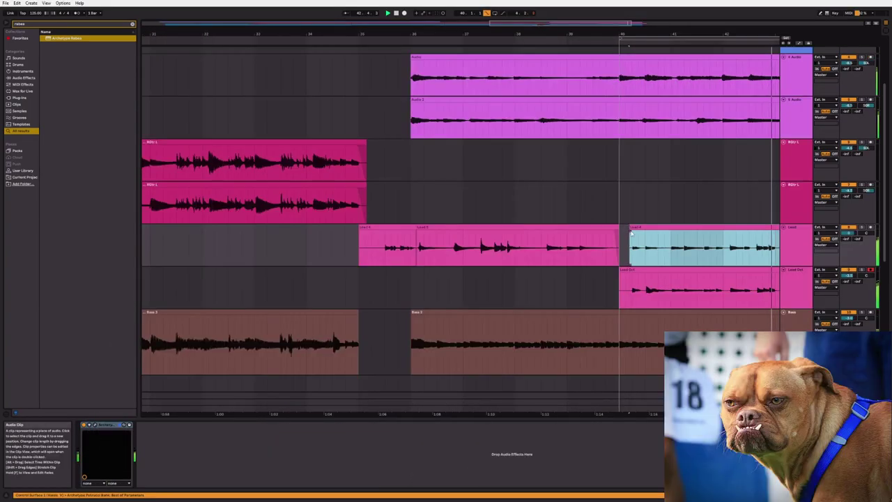
Step: Trim the start of the Lead Oct clip near bar 40 to line up with the Lead clip above it
click(631, 234)
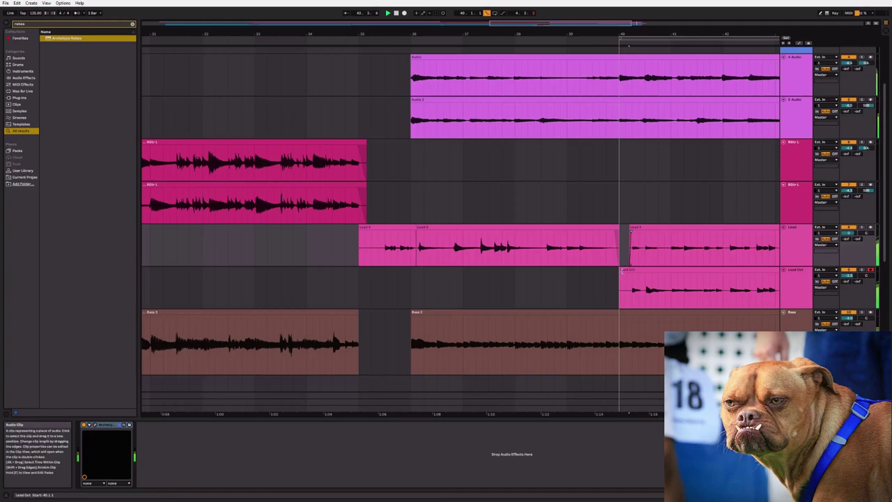
click(629, 270)
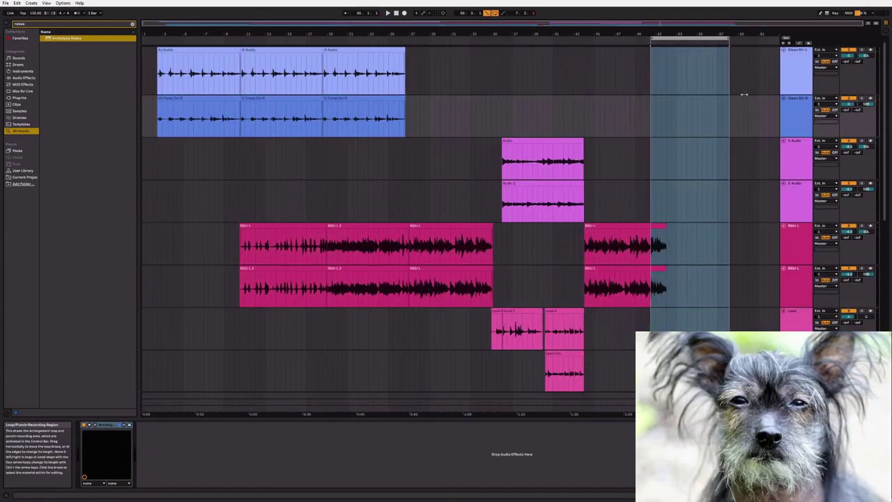
Step: Shift the loop region to start at bar 52, where the repeated rhythm guitars end, and save the set
drag(718, 89, 739, 89)
key(z)
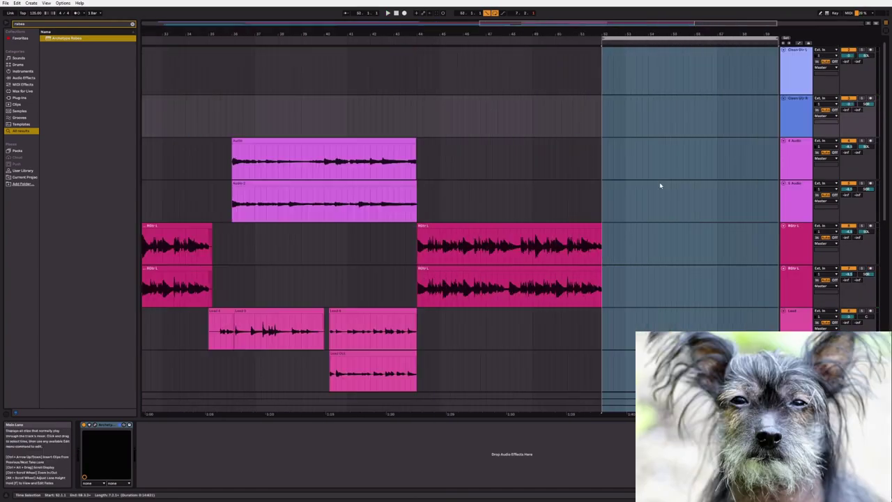
key(x)
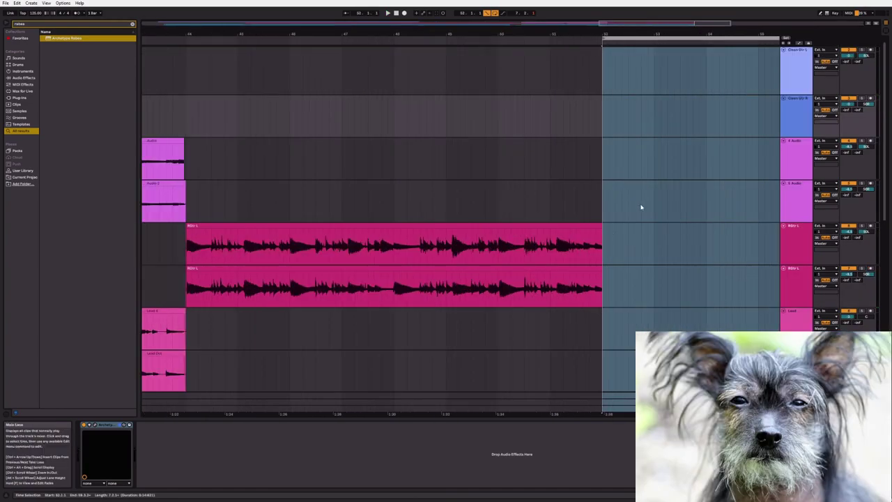
key(ctrl+s)
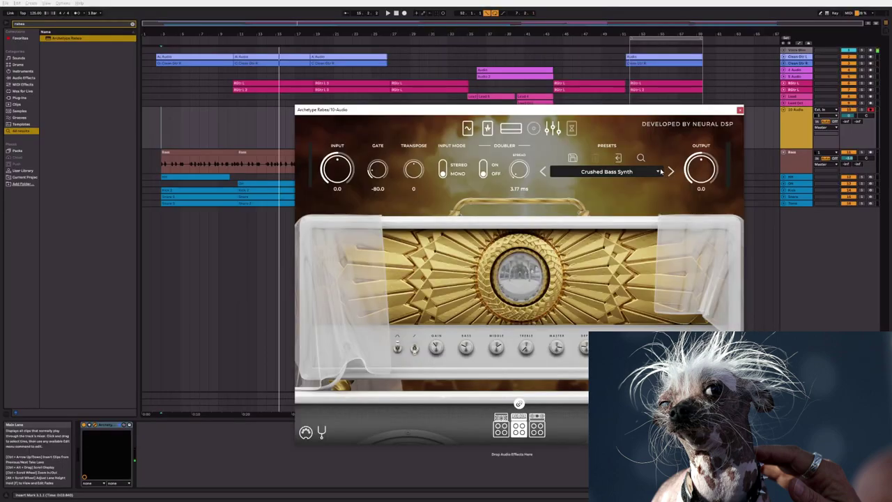
Step: Try the Stodgy Bass Synth preset in Archetype Rabea on the 10 Audio track
click(420, 227)
mouse_move(573, 233)
click(627, 460)
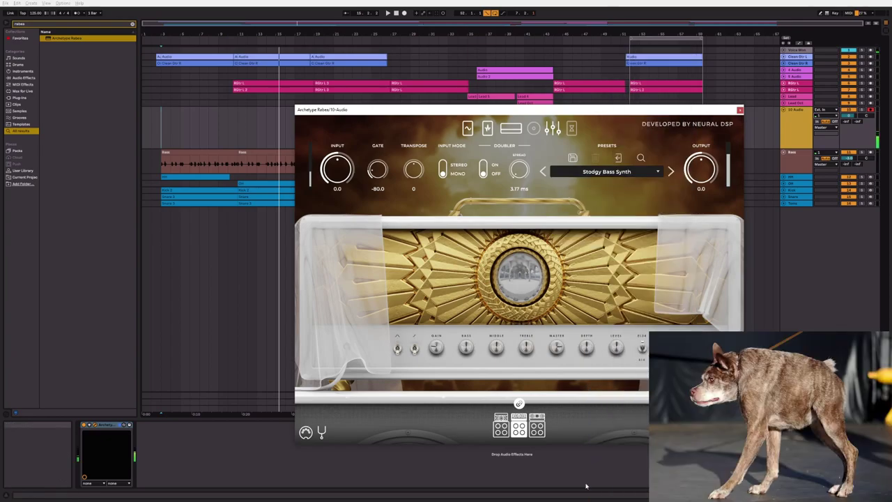
click(655, 172)
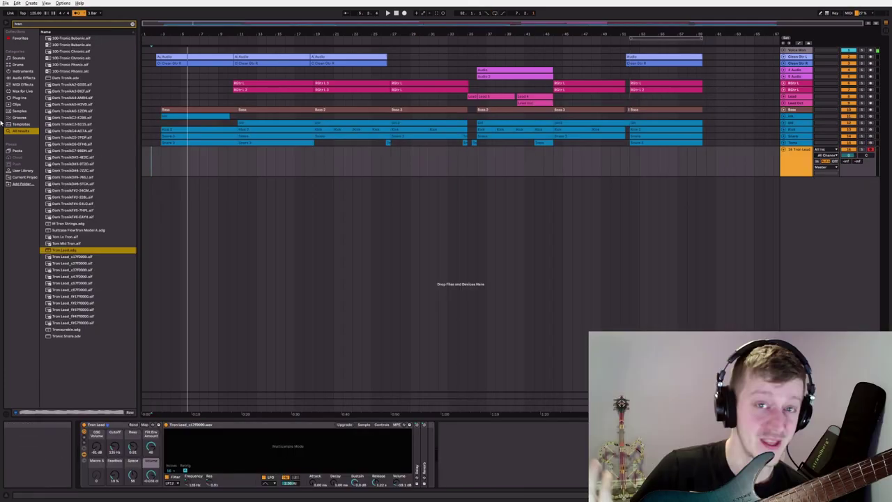
Step: Try the Crushed Bass Synth and Final Fantasy Arpeggio presets in Archetype Rabea on the 16 Audio track
click(765, 176)
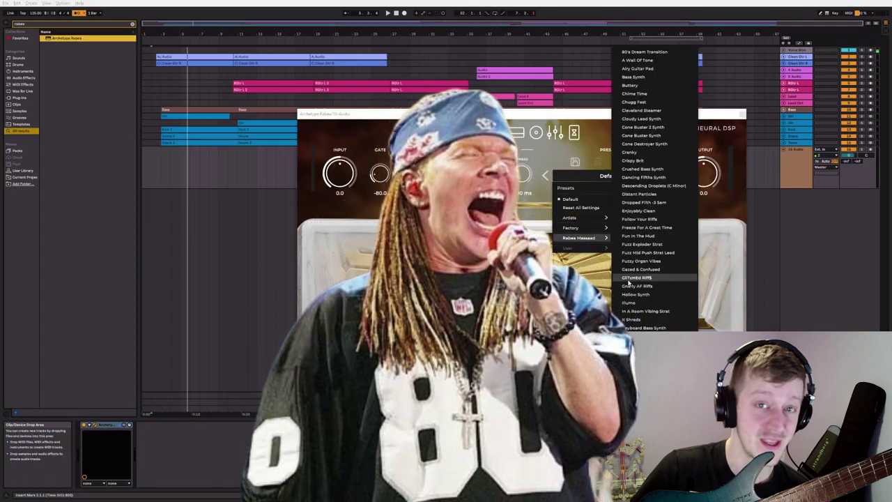
click(642, 328)
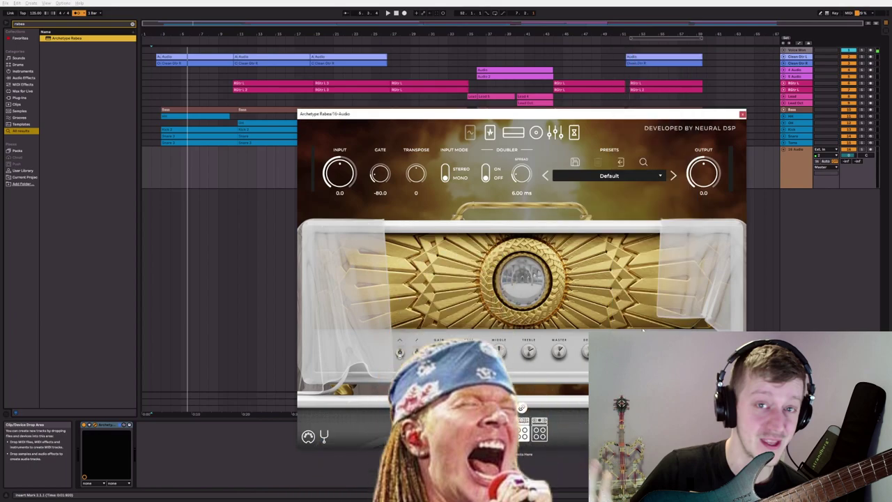
click(609, 175)
mouse_move(599, 229)
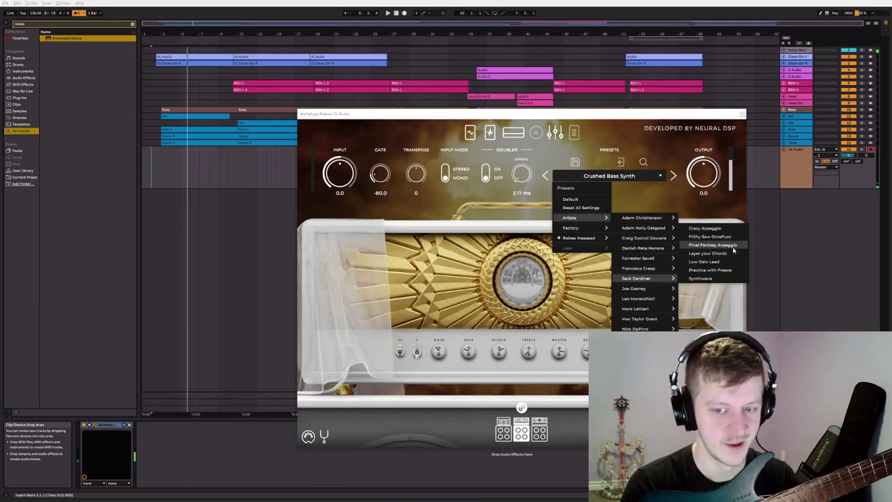
click(730, 245)
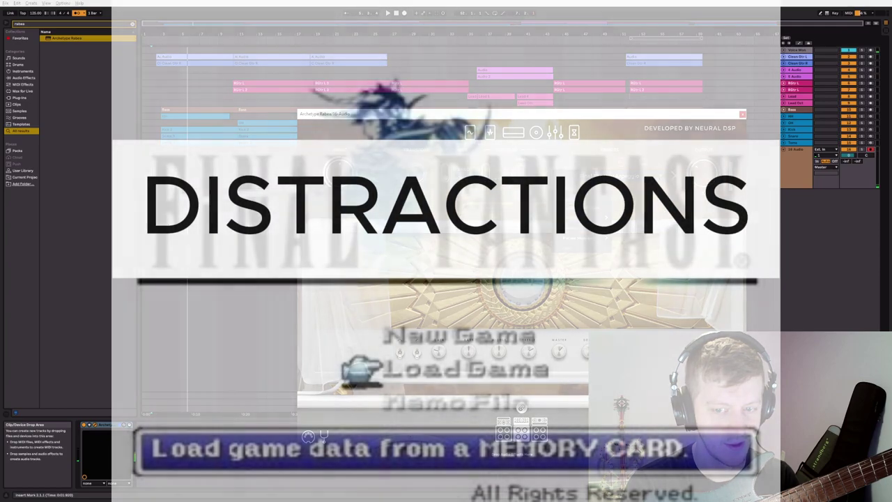
Step: Switch Archetype Rabea to the Crushed Bass Synth preset and record a synth part on the 16 Audio track from around bar 2
click(660, 176)
mouse_move(604, 229)
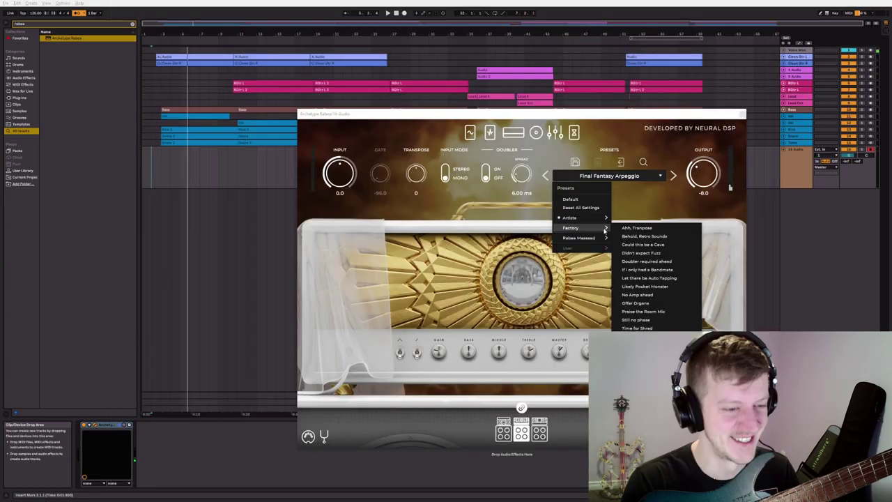
click(546, 175)
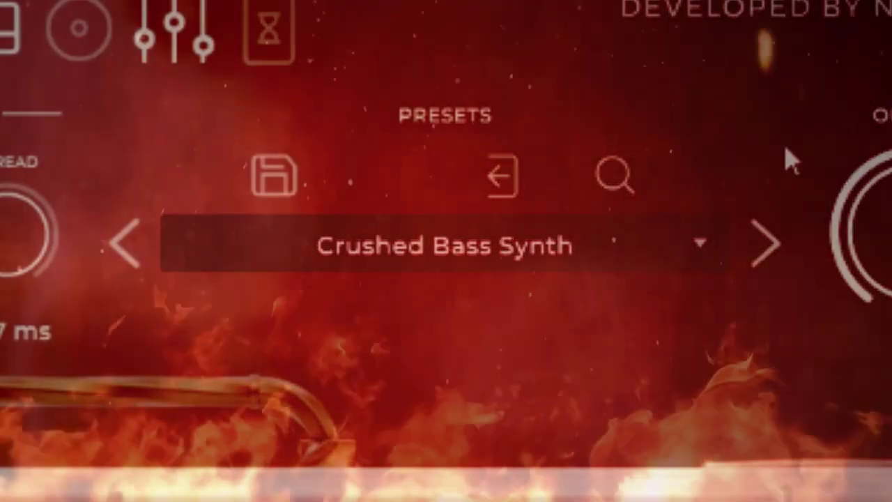
key(F9)
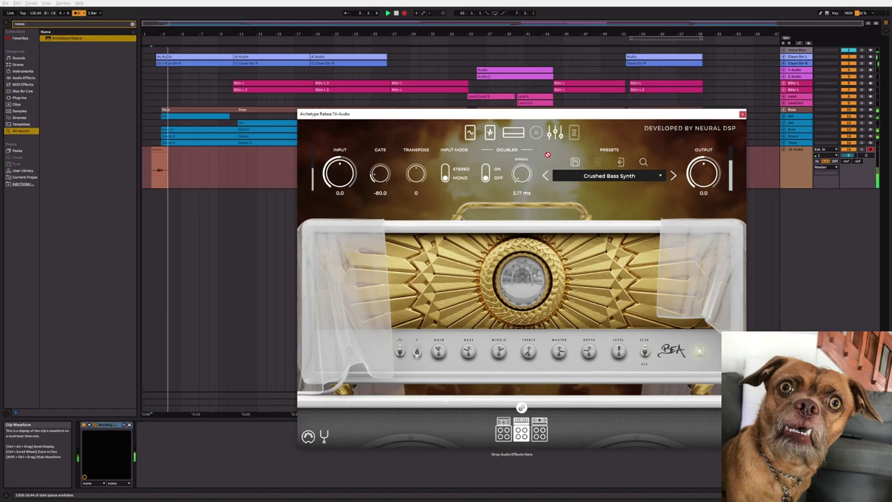
key(space)
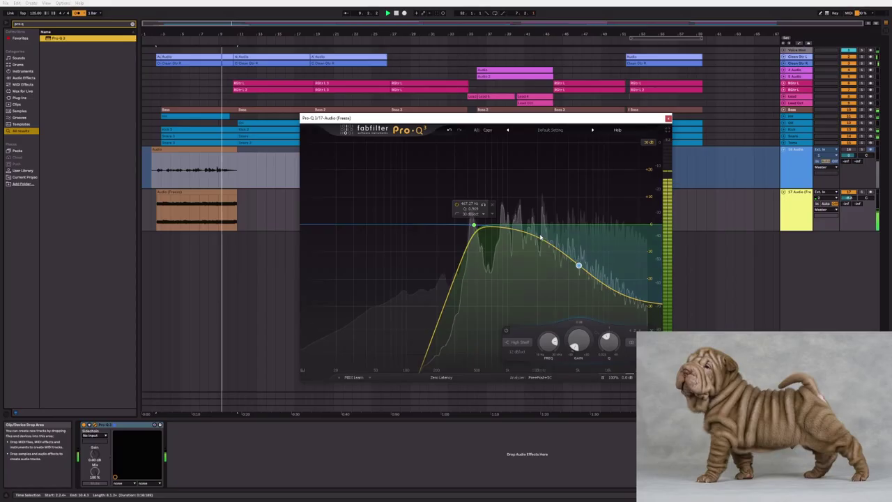
Step: Close the Pro-Q 3 window, record another synth take on 16 Audio from bar 11, and trim the new clip to end at bar 31
click(668, 118)
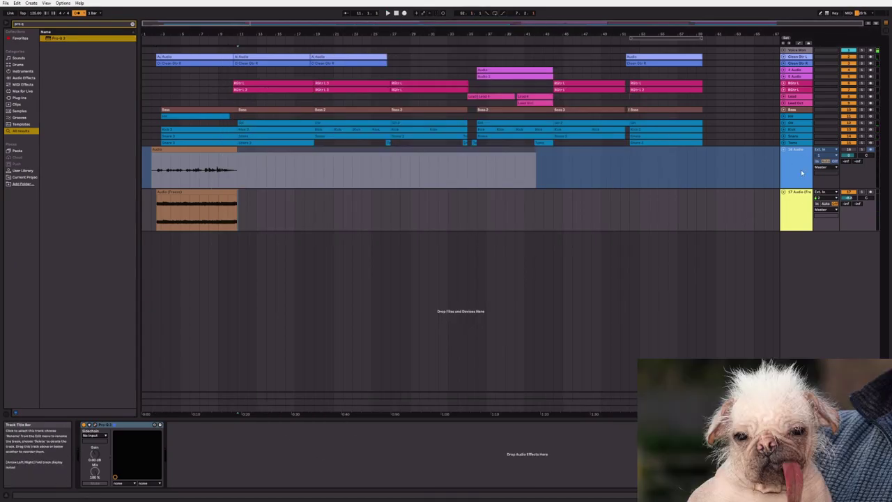
key(F9)
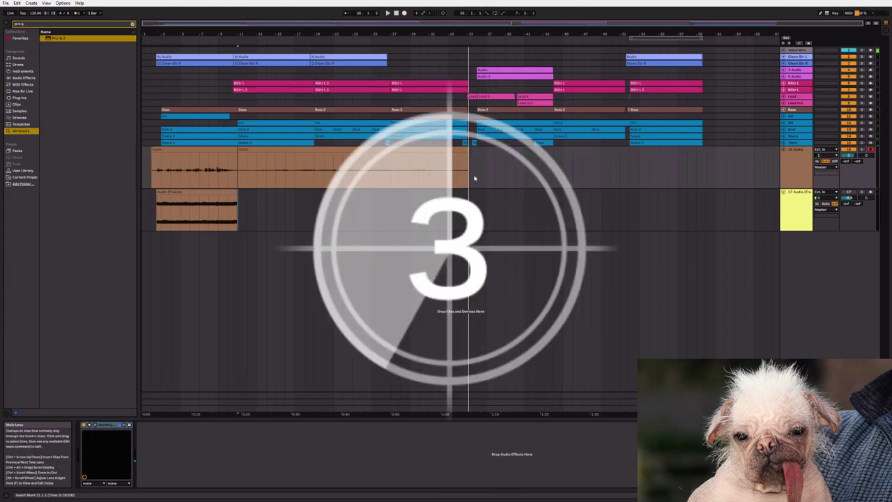
mouse_move(237, 167)
mouse_down()
mouse_move(461, 167)
mouse_move(430, 167)
mouse_up()
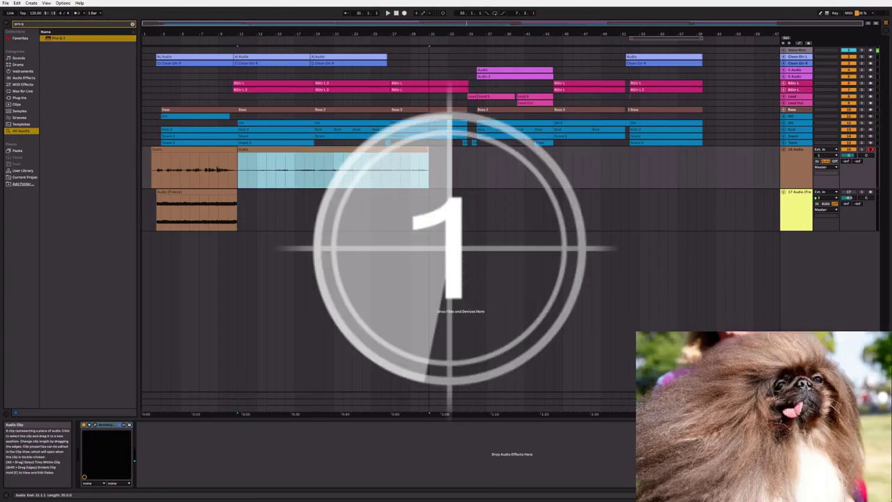